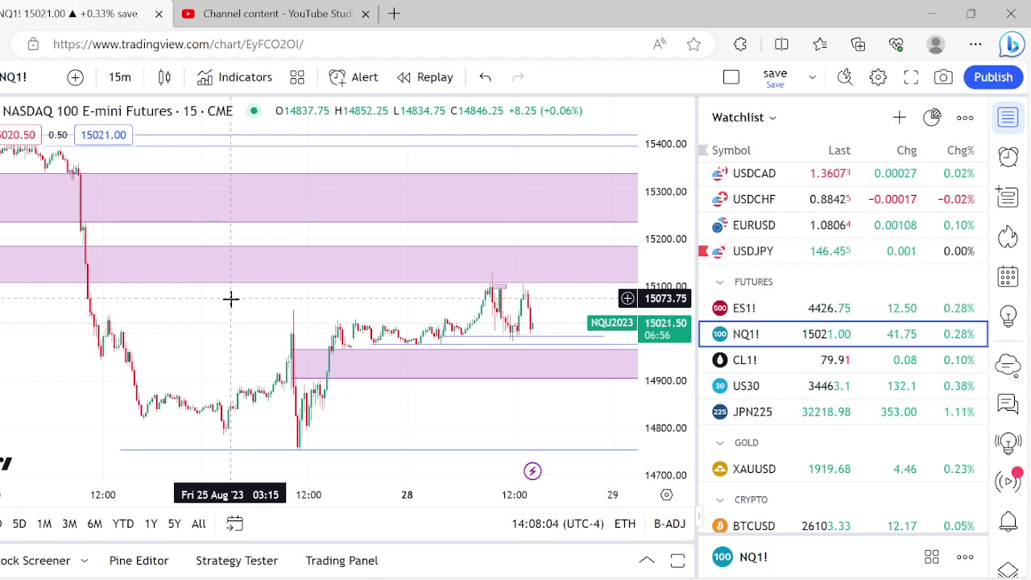
Load the ES1! S&P 500 E-mini futures chart from the Watchlist's Futures section.
click(794, 315)
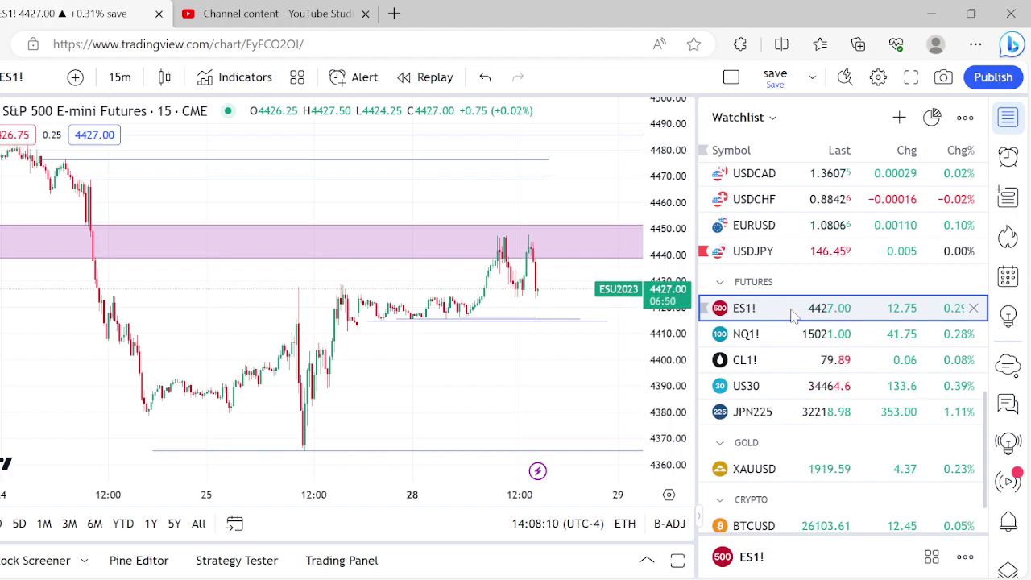
Change the ES1! chart from 15-minute to 4-hour candles and zoom in on recent bars.
click(121, 77)
click(145, 558)
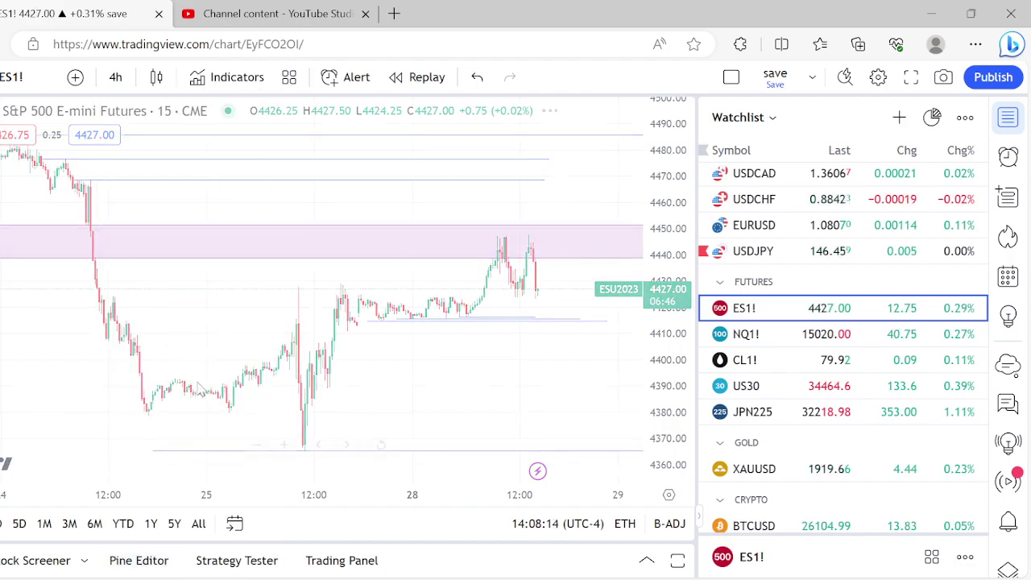
scroll(196, 377, up, 5)
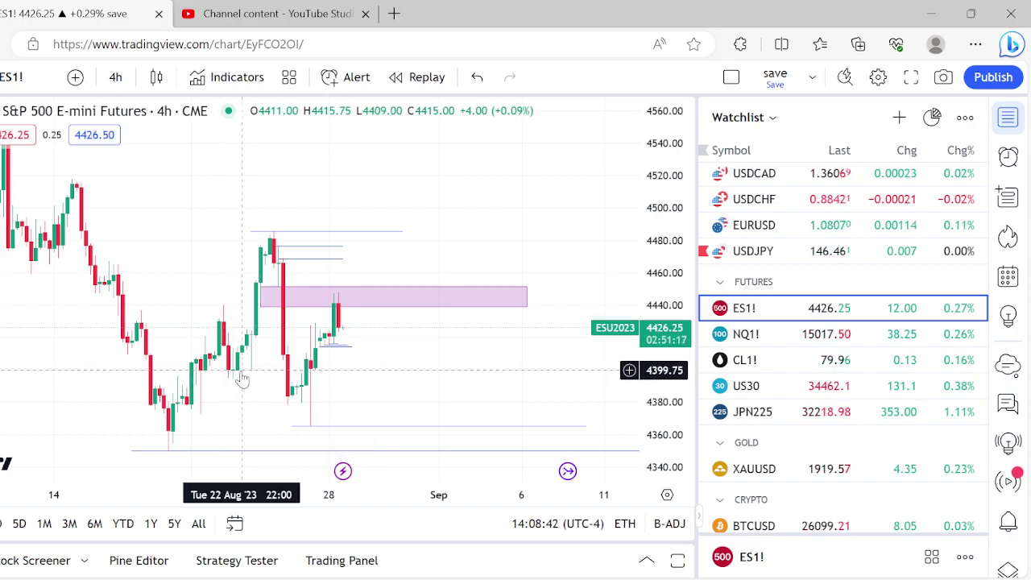
key(alt+f)
click(246, 232)
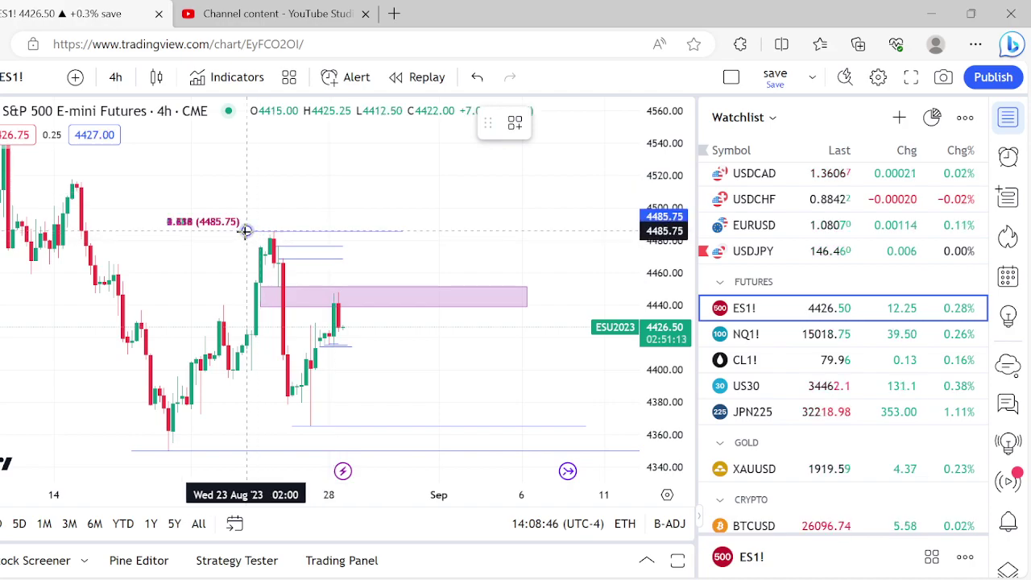
click(464, 426)
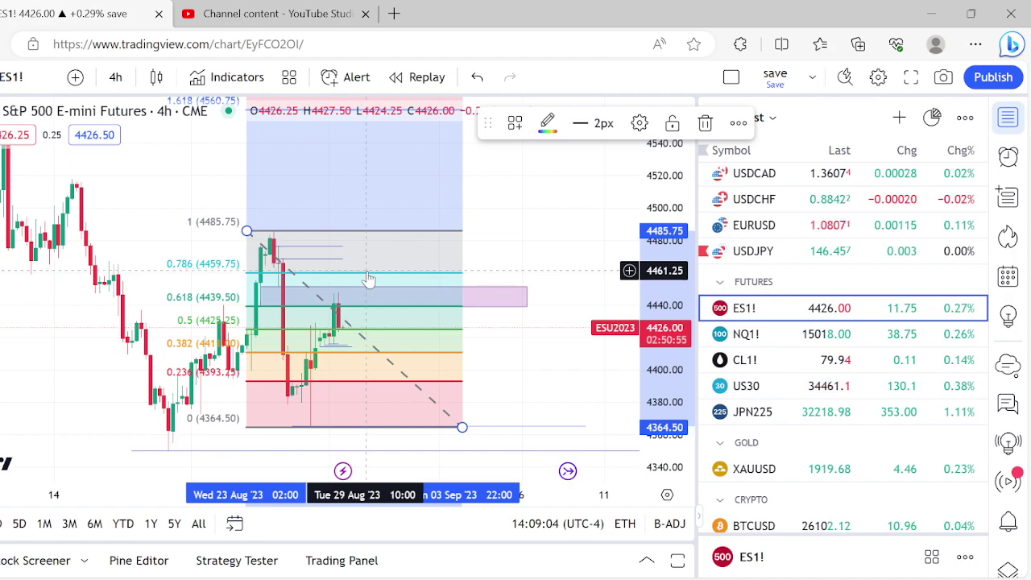
click(705, 122)
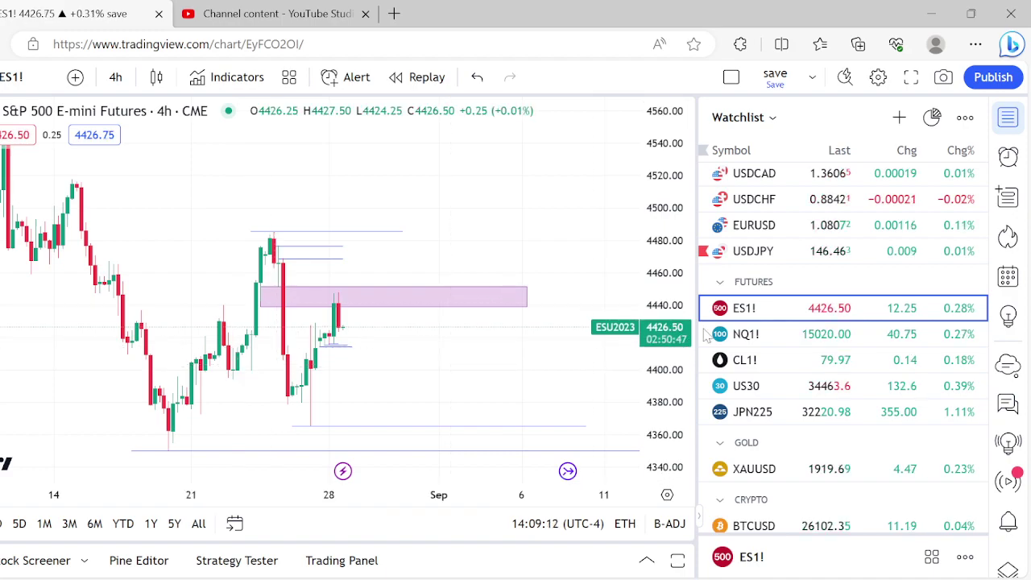
Load NQ1!, draw a Fibonacci retracement from 15416.50 to 14746.50, then delete it.
click(755, 342)
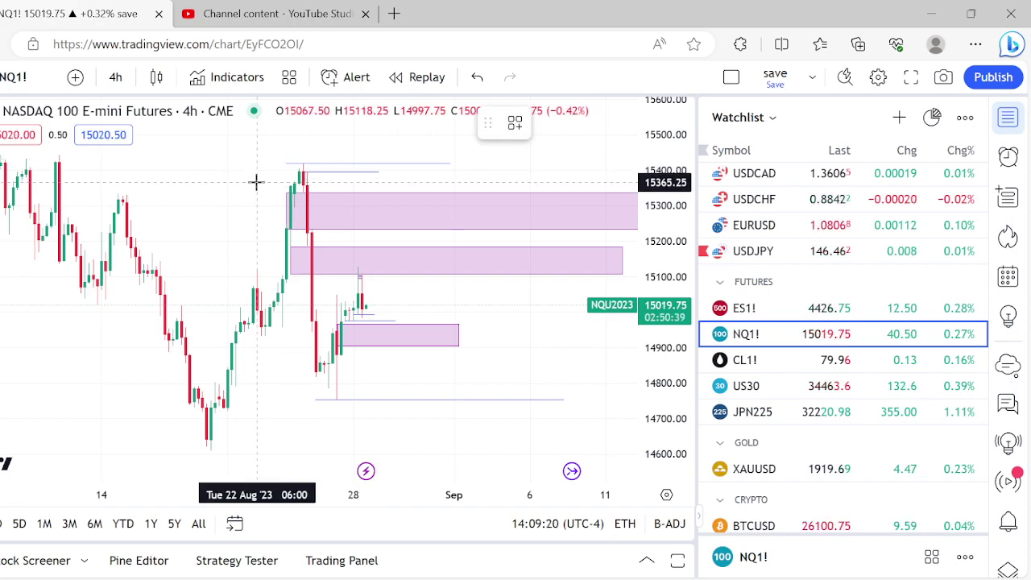
click(274, 165)
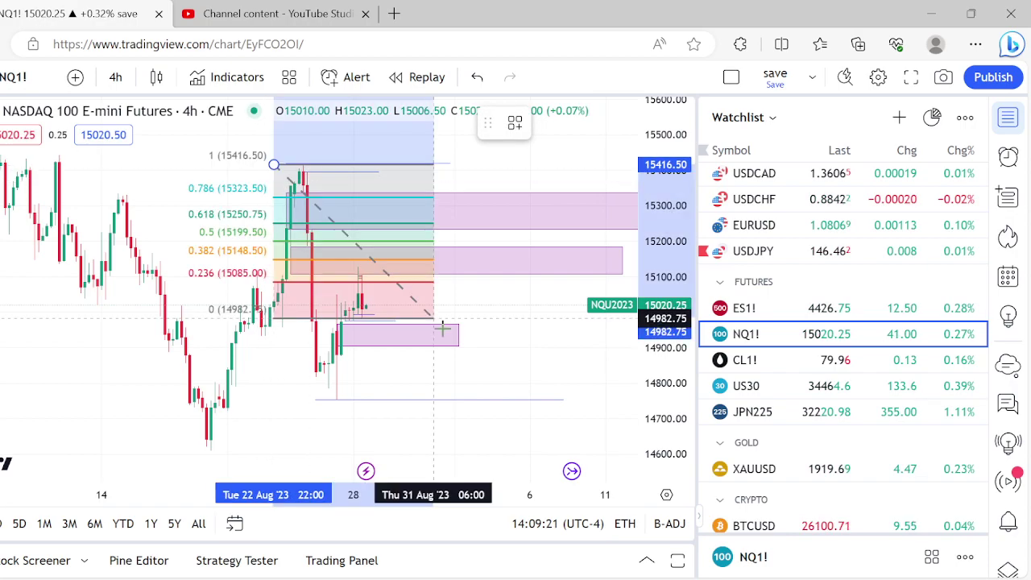
click(488, 401)
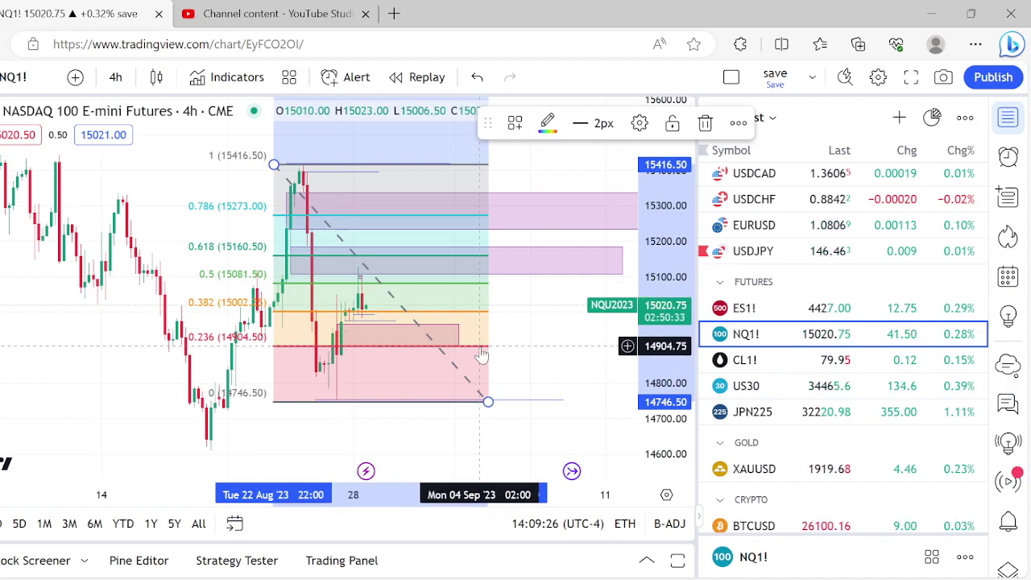
click(704, 123)
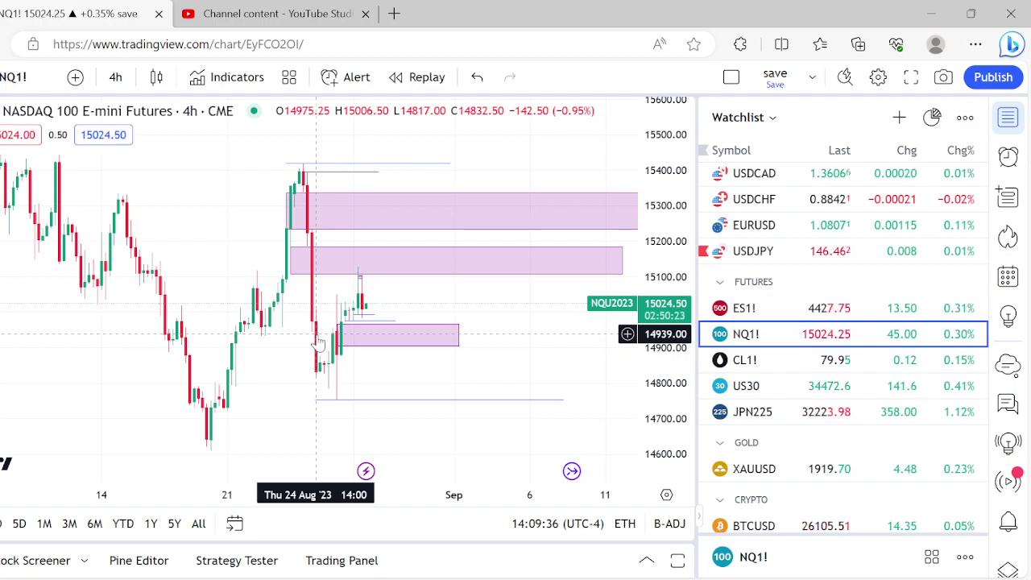
Put NQ1! on 1-hour candles, zoom in, and compare briefly with ES1! before returning.
click(116, 81)
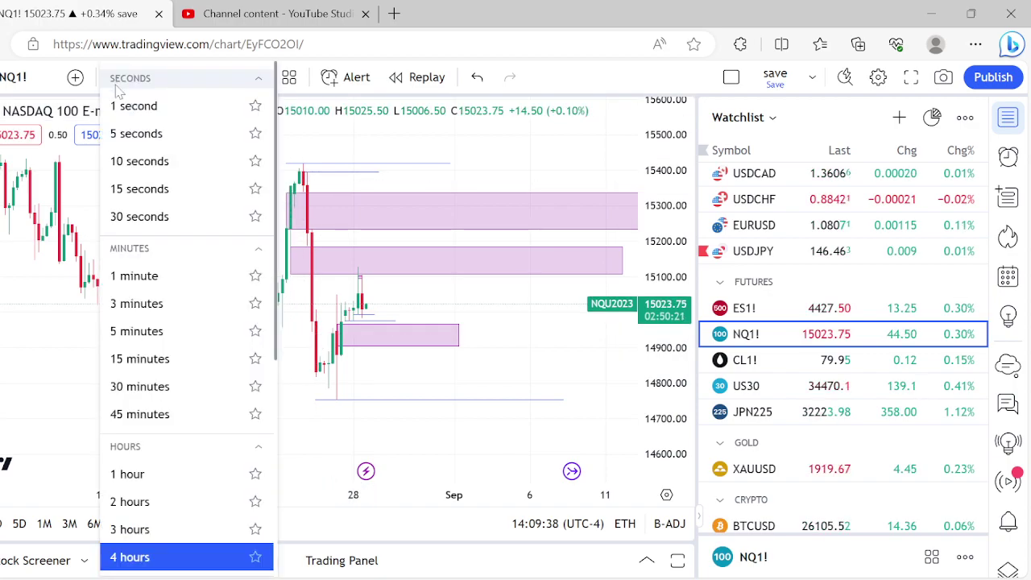
click(142, 472)
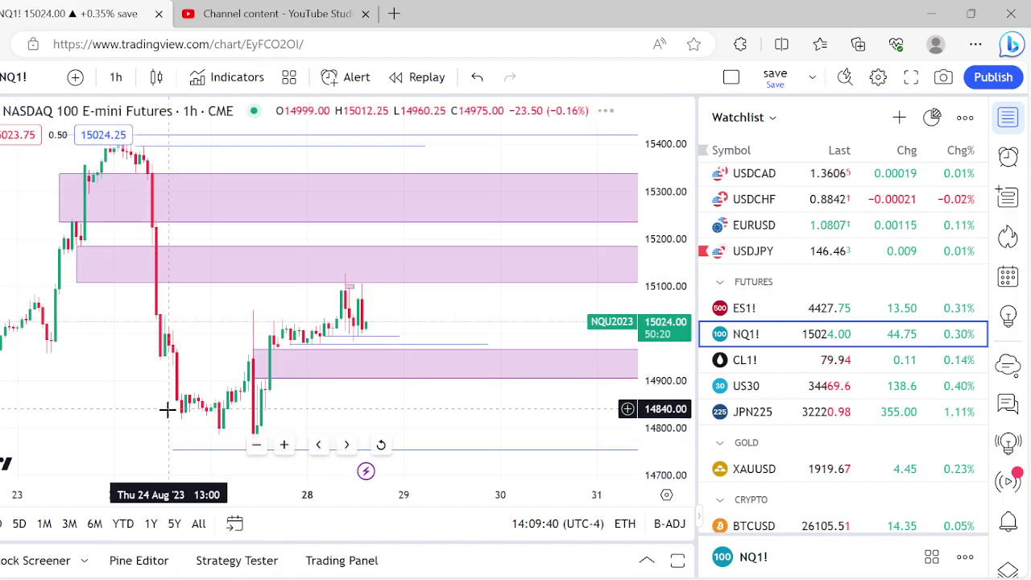
scroll(167, 410, up, 3)
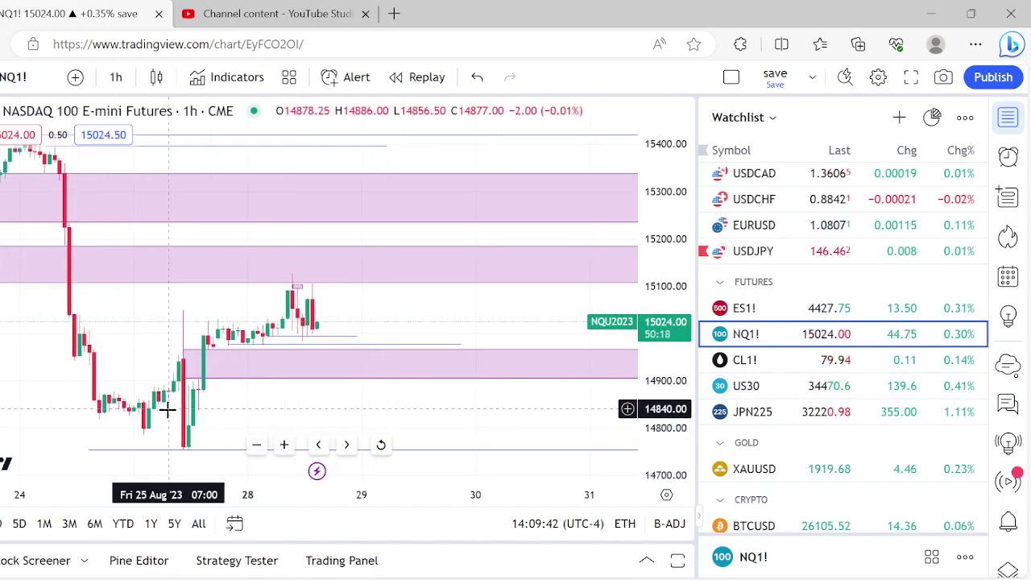
click(777, 308)
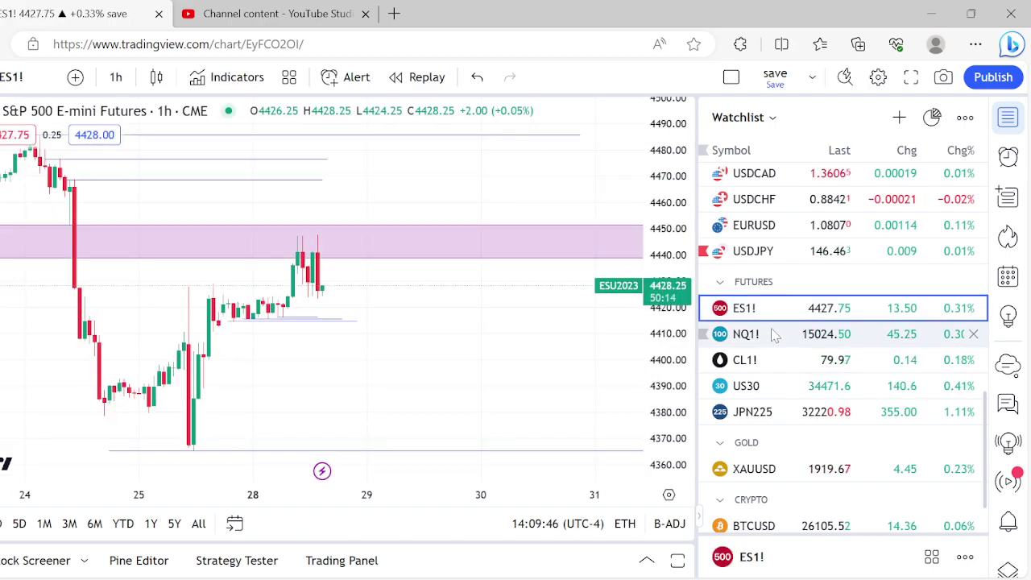
click(773, 334)
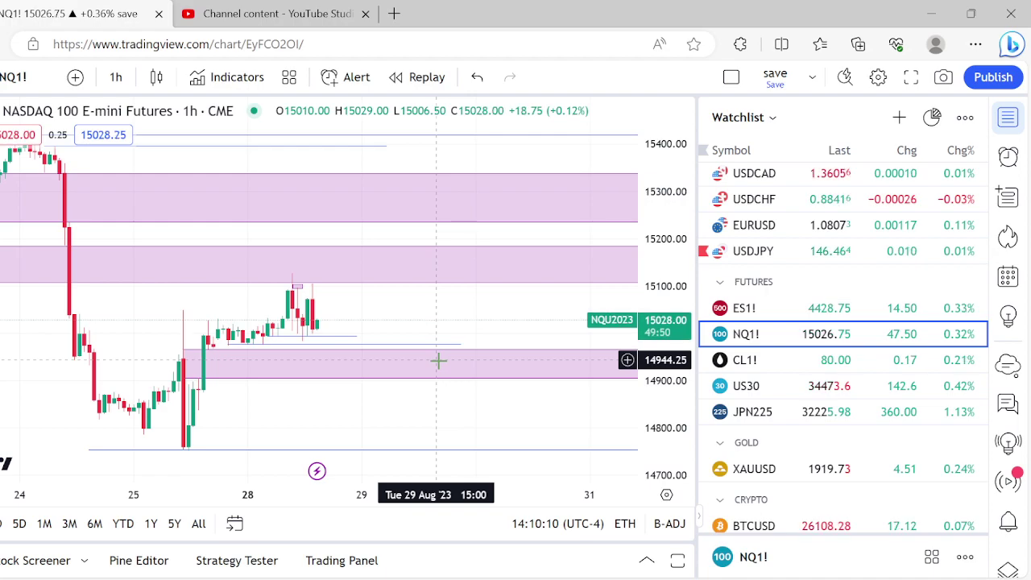
scroll(438, 361, down, 3)
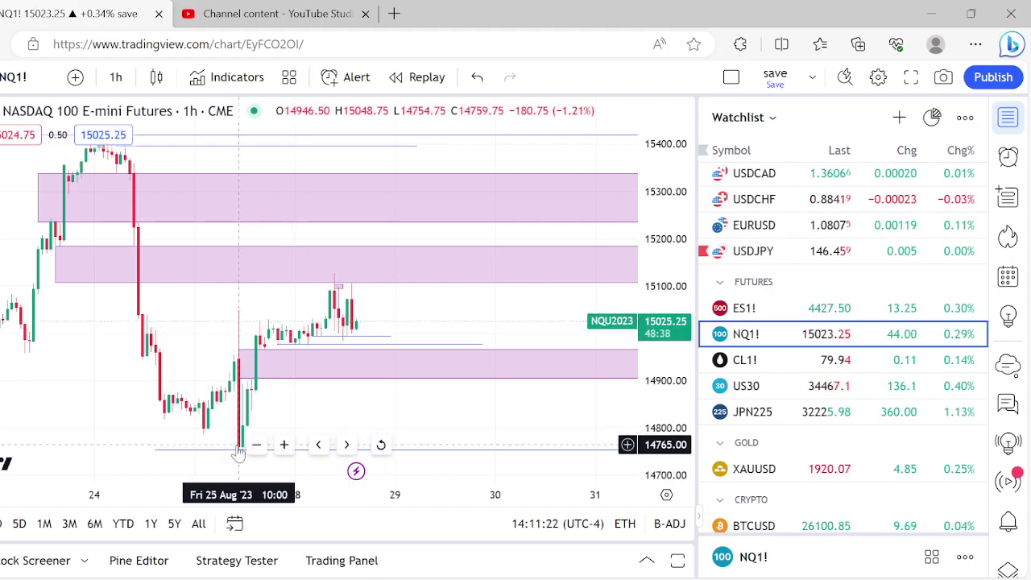
scroll(237, 457, right, 3)
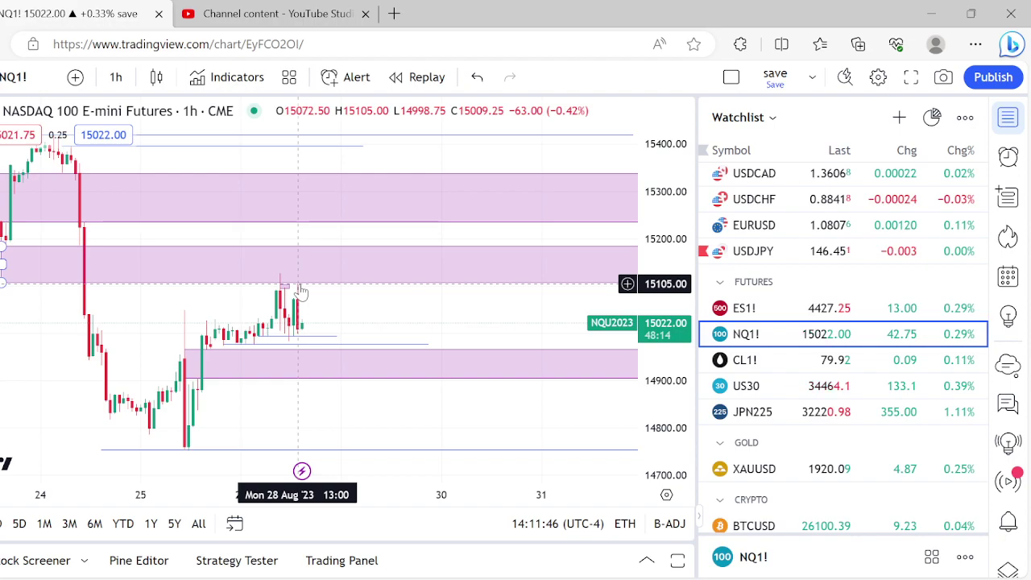
Load ES1! and draw a downward trend line from the latest candles to about 4406.
click(783, 306)
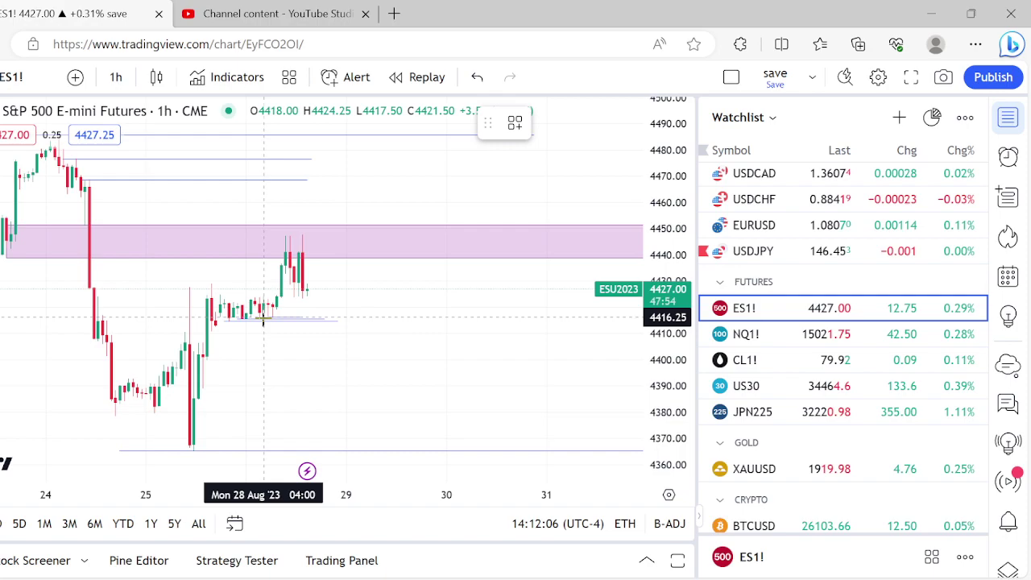
click(307, 289)
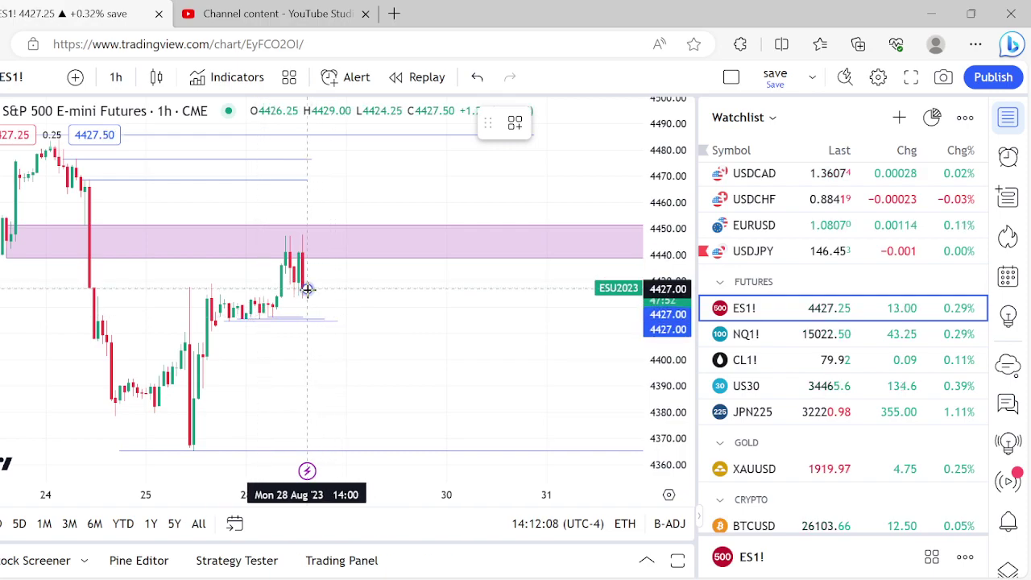
click(321, 343)
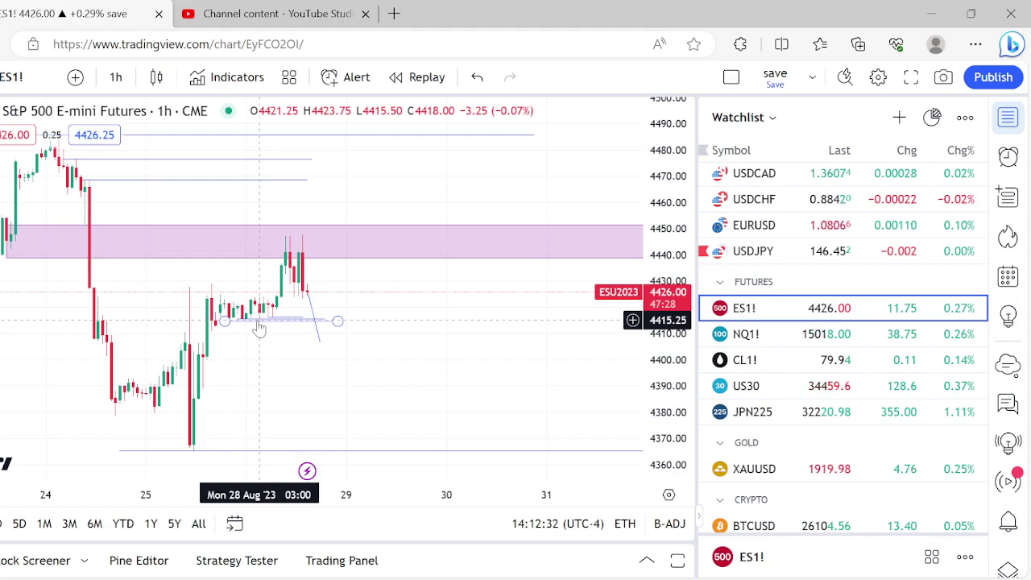
Drag the trend line's lower end down to 4402.50.
click(321, 343)
drag(320, 344, 320, 352)
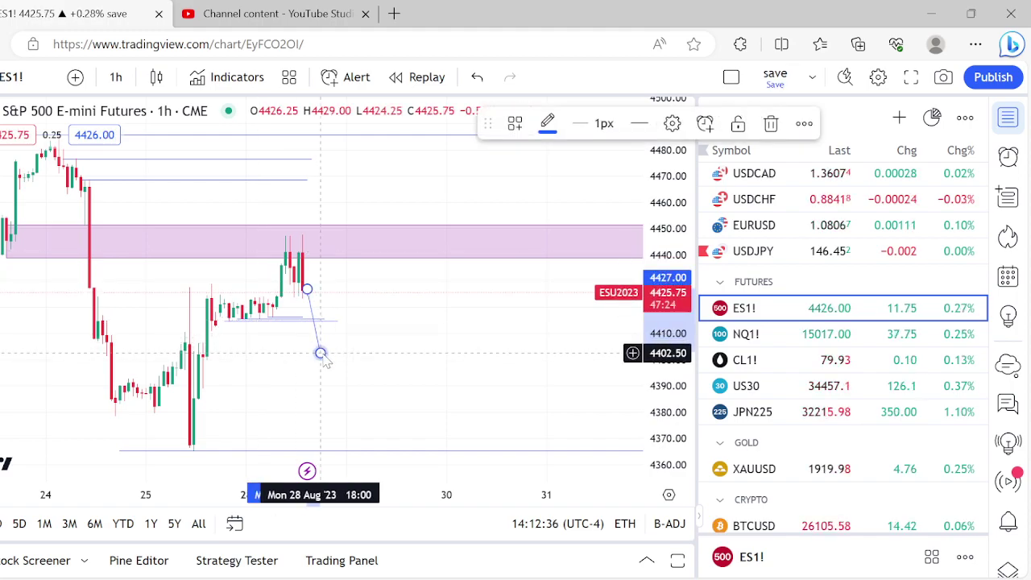
click(404, 320)
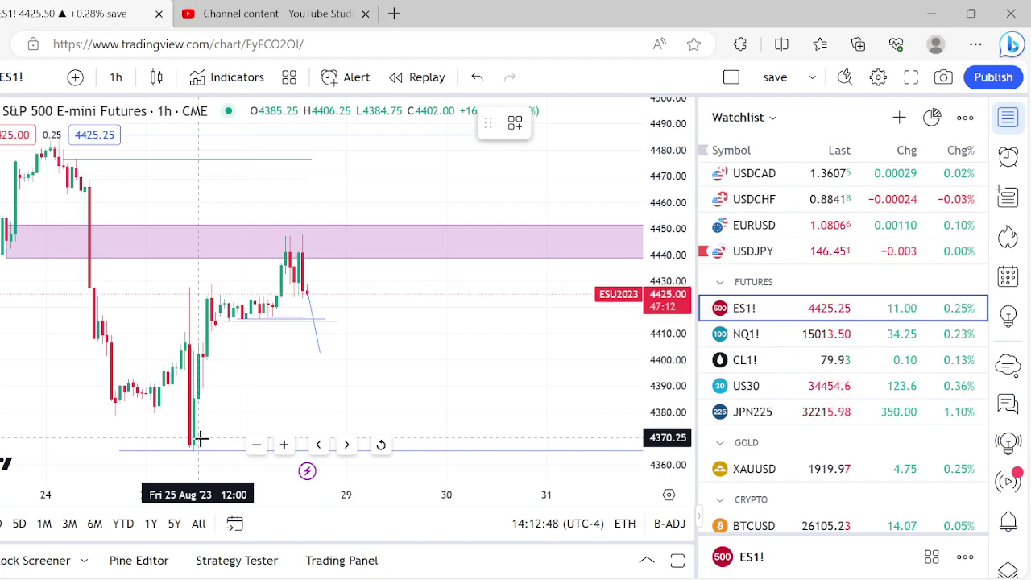
Continue the projected path from the 4403 low back up toward 4420.
click(320, 352)
double_click(337, 306)
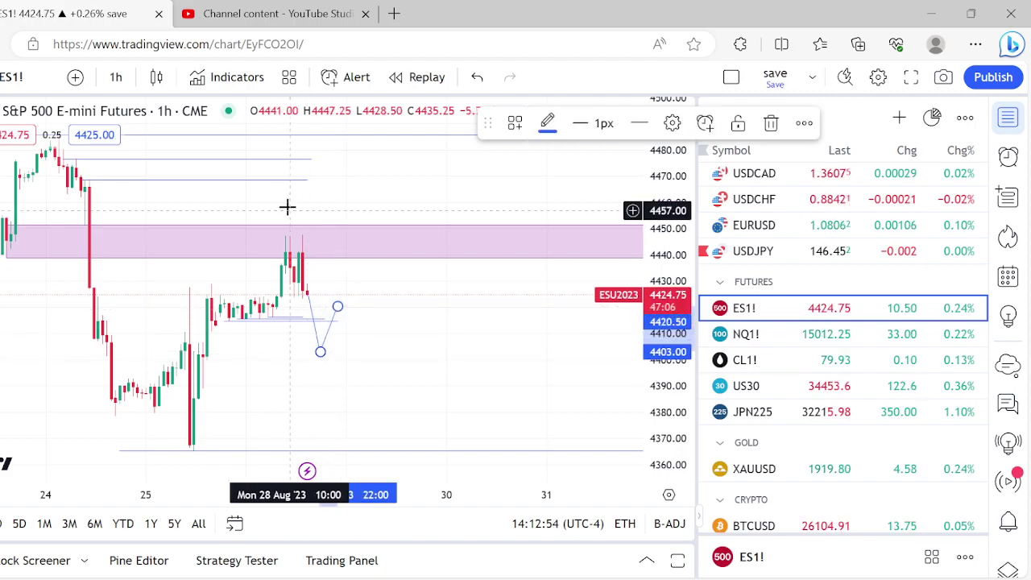
click(399, 378)
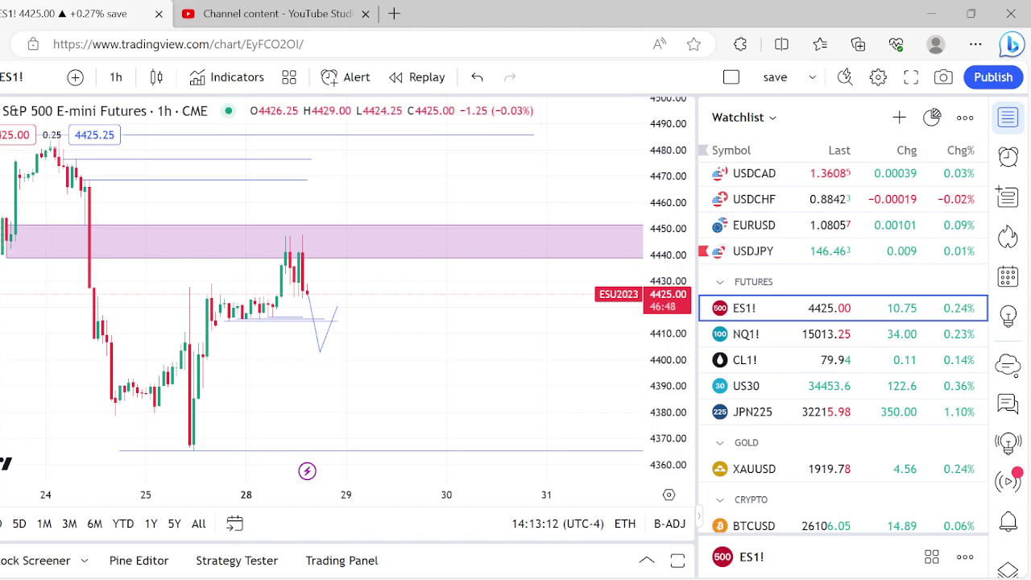
Add a projection leg falling from about 4421 down to 4363.50 near the lower support line.
click(338, 304)
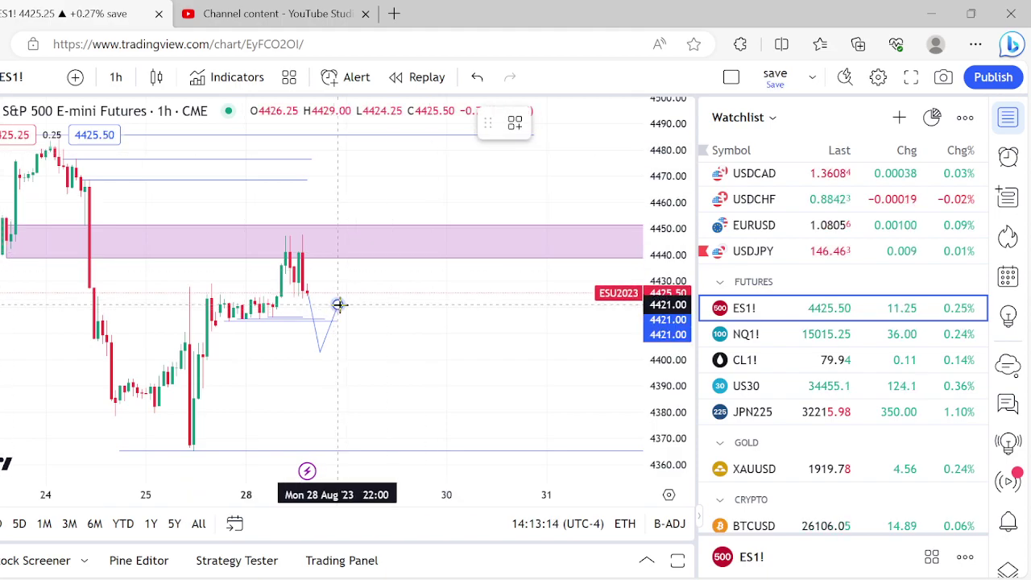
double_click(364, 456)
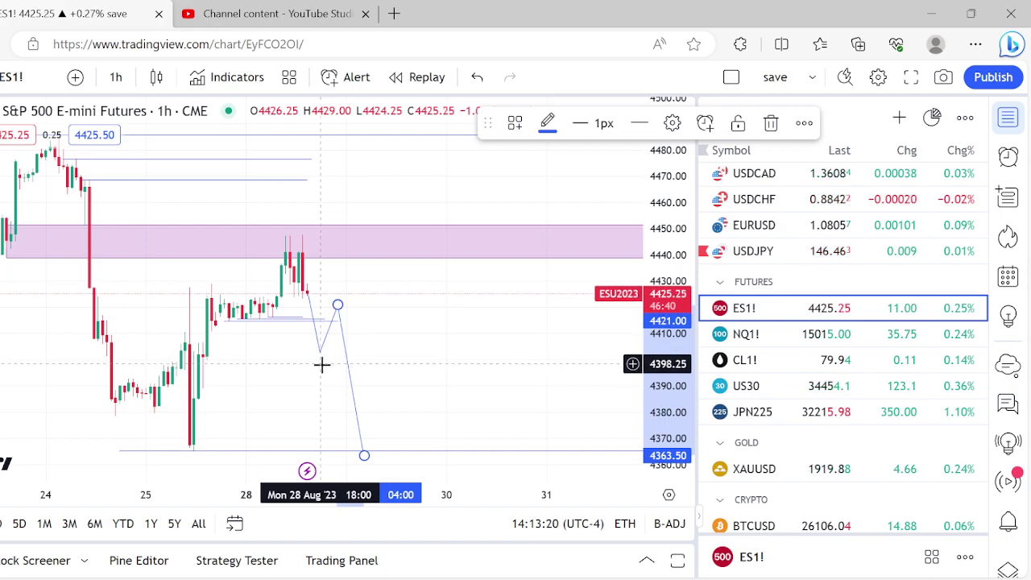
click(451, 362)
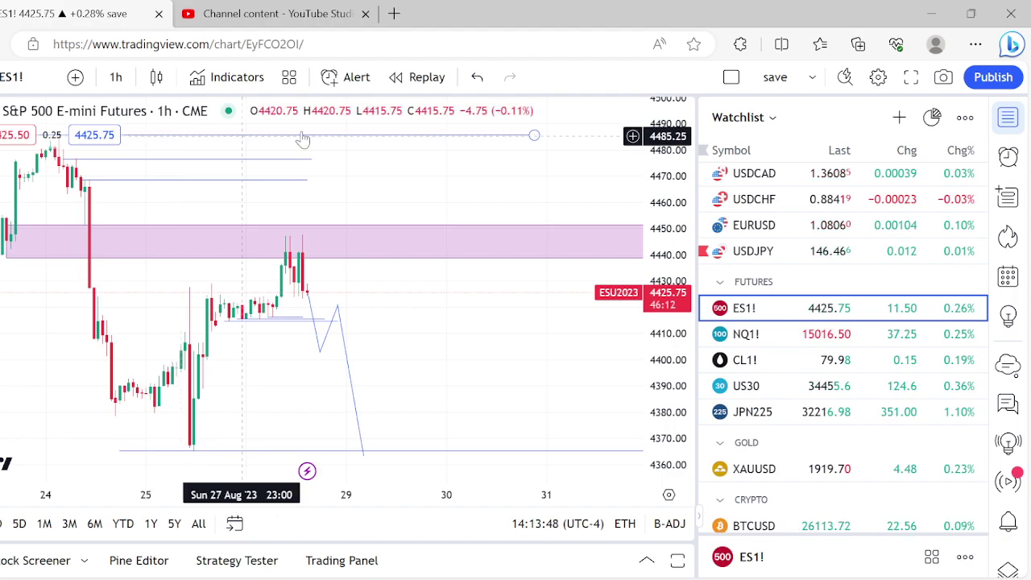
Delete the projected path's legs and sloped line from ES1!, then load NQ1!
click(306, 288)
click(320, 346)
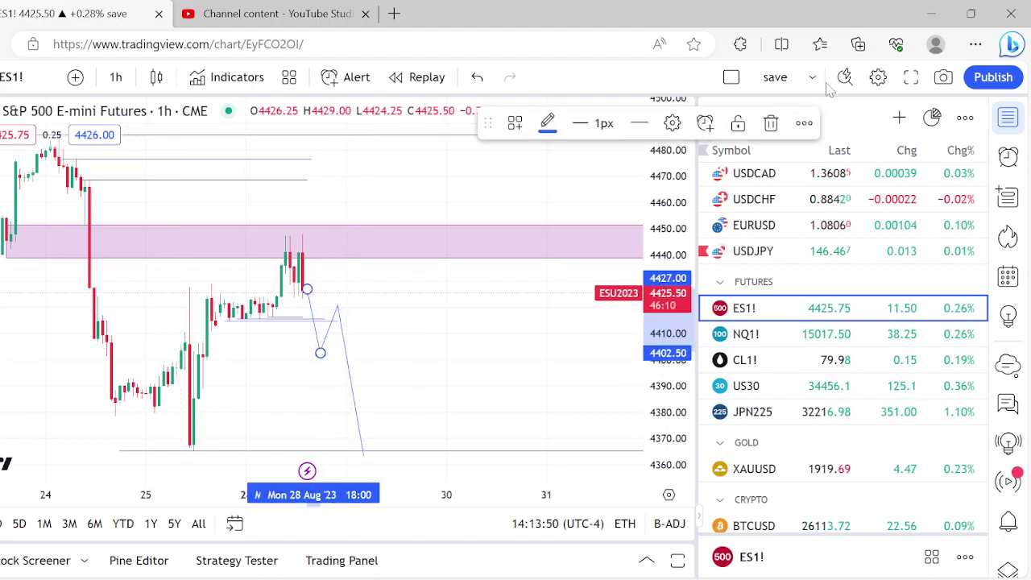
click(491, 254)
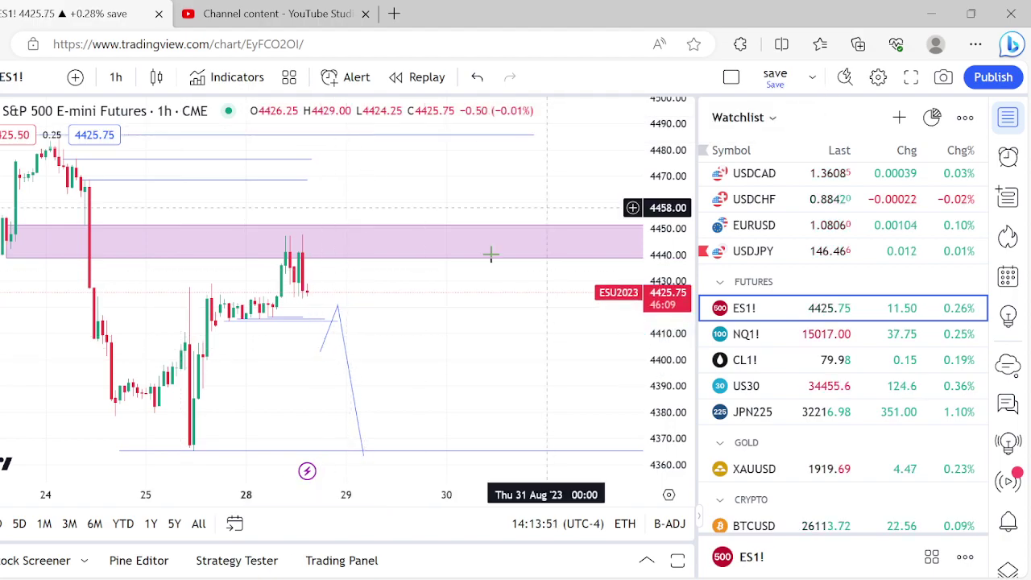
click(329, 330)
key(Escape)
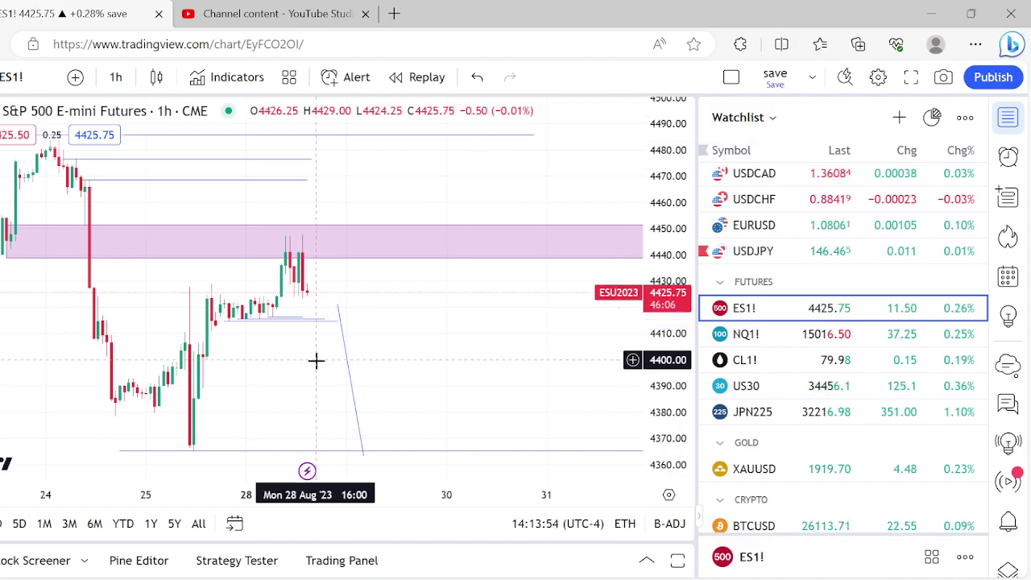
click(350, 368)
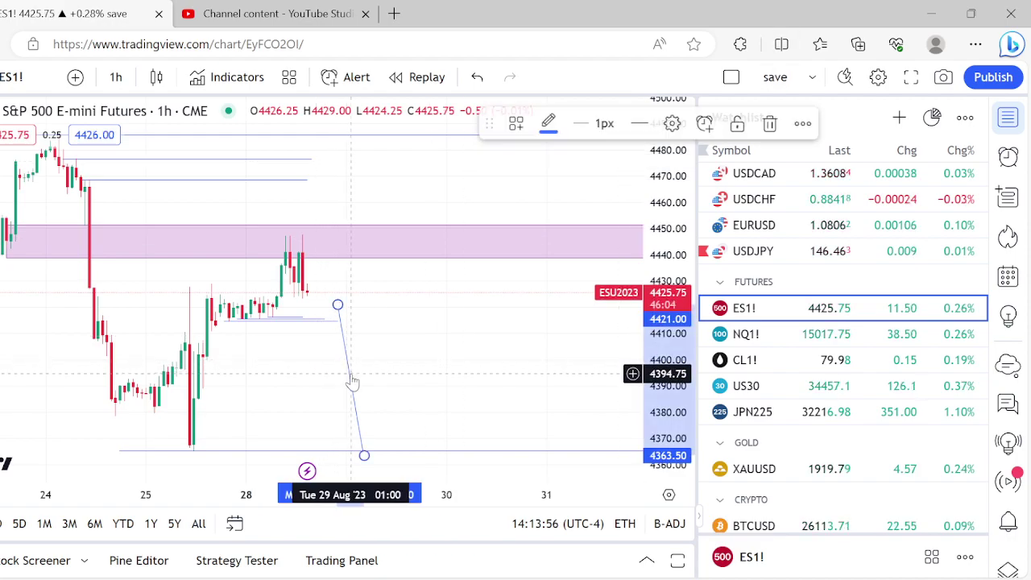
click(771, 123)
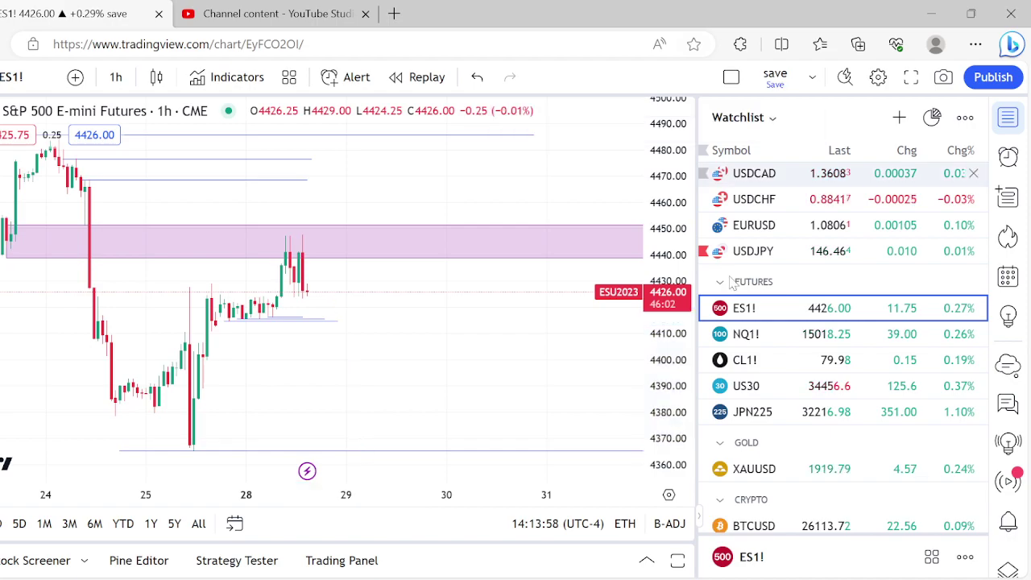
click(745, 333)
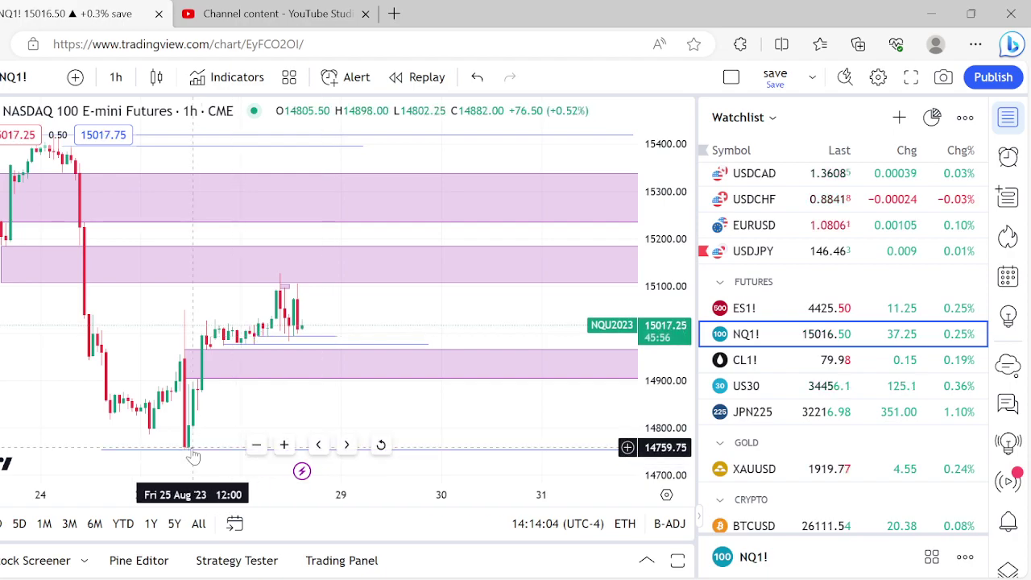
Return to the ES1! 1-hour chart and zoom out to see its supply zone and lines.
scroll(179, 240, down, 3)
scroll(180, 239, up, 5)
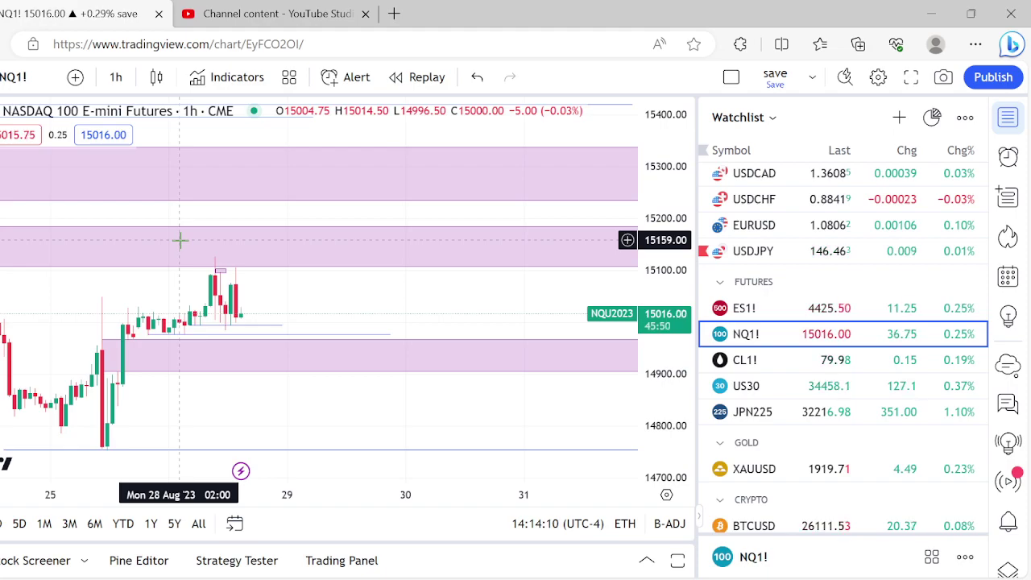
click(814, 308)
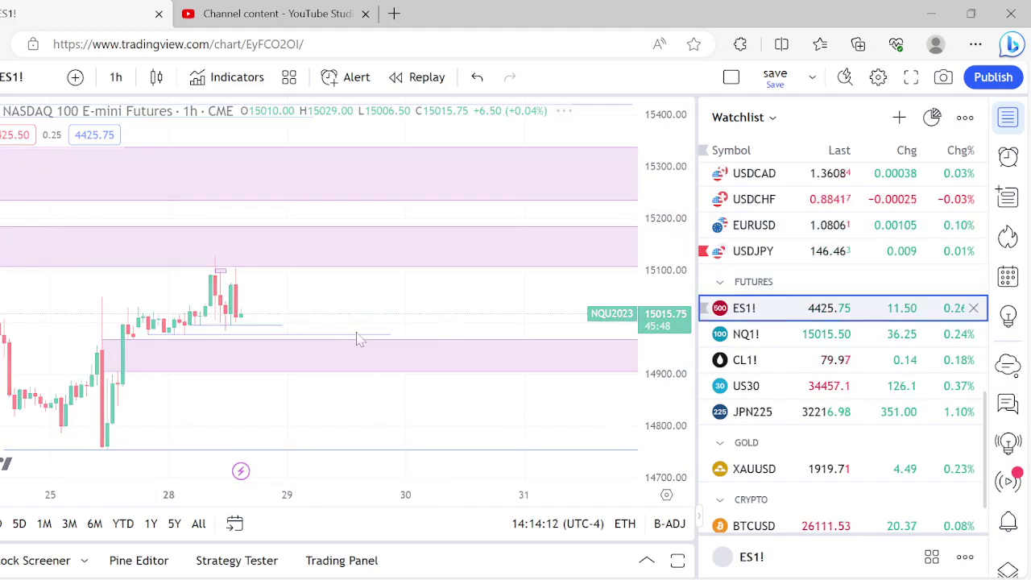
scroll(322, 335, down, 2)
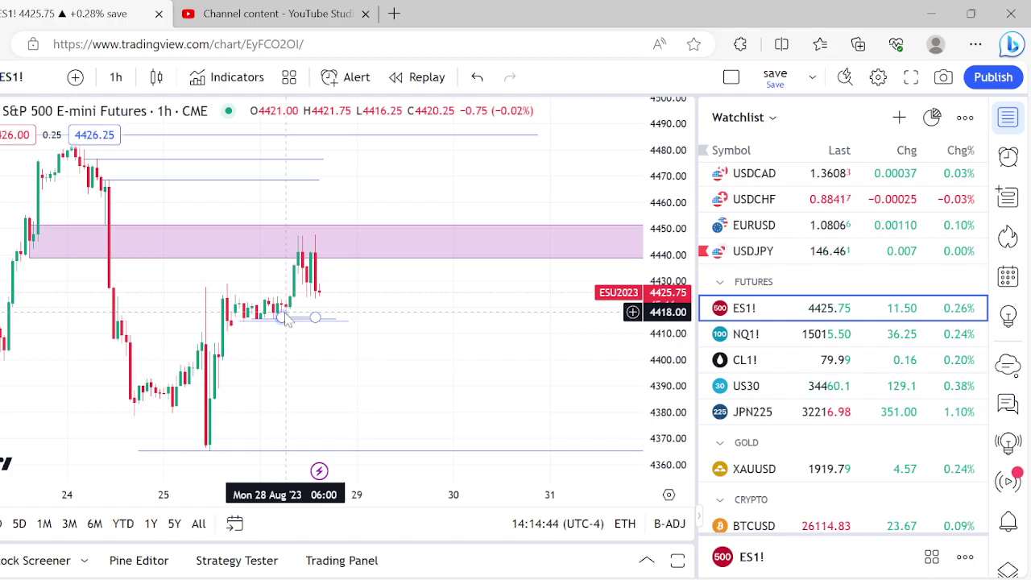
Load NQ1! and set it to 15-minute candles.
click(781, 335)
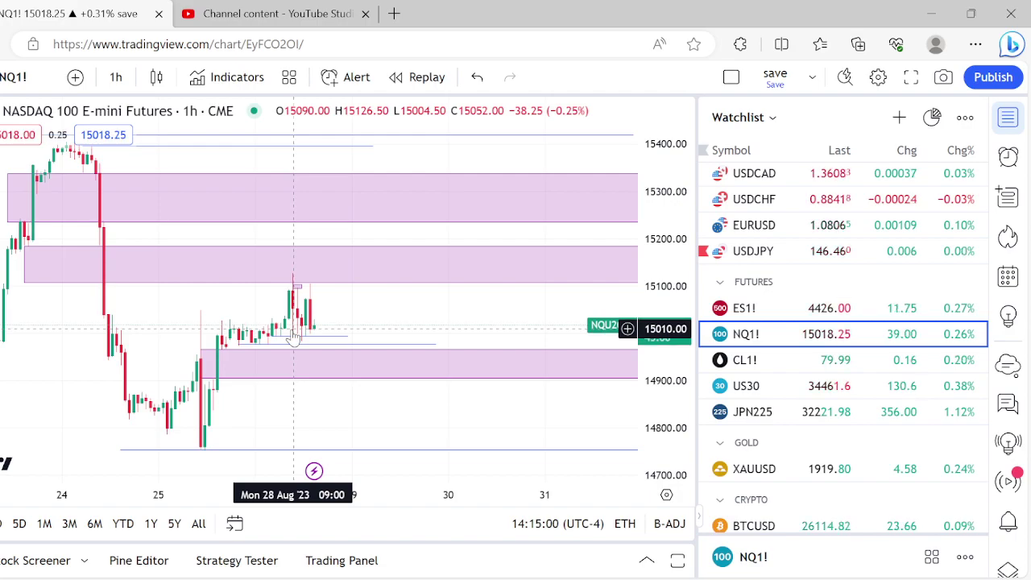
click(116, 78)
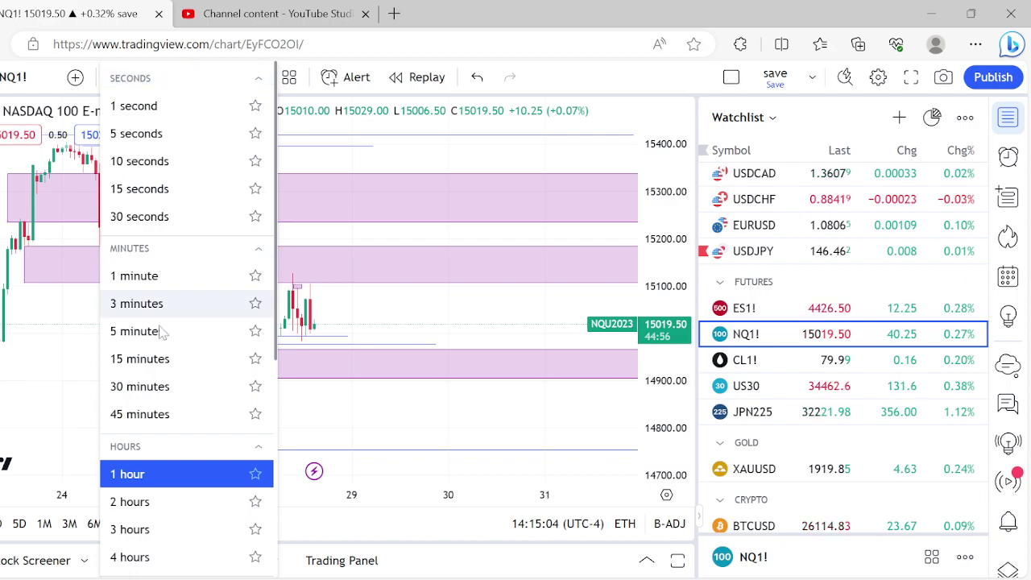
click(145, 360)
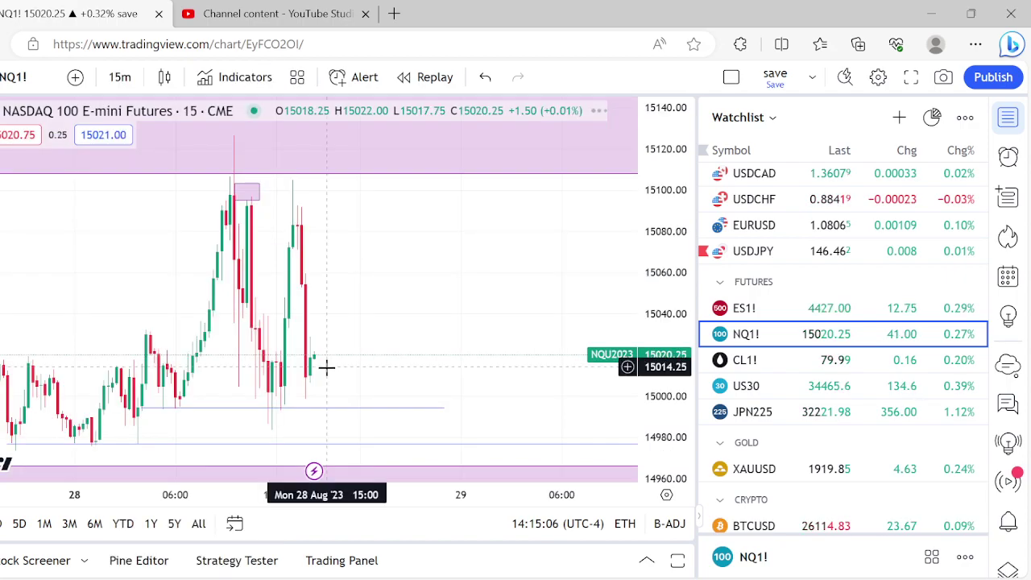
Zoom around the 15-minute chart, then switch NQ1! to 4-hour candles.
scroll(326, 368, down, 5)
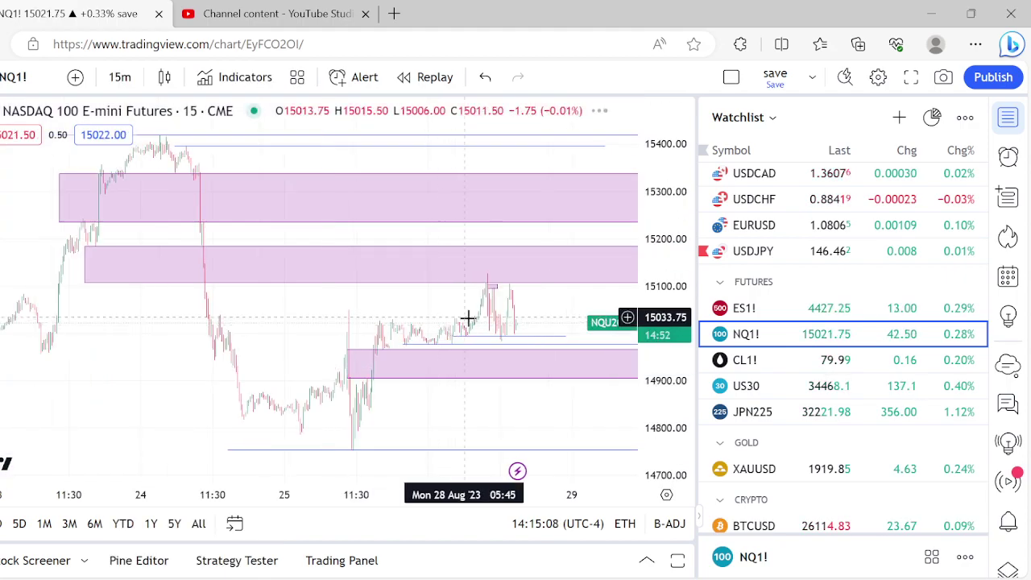
scroll(470, 318, up, 4)
scroll(469, 318, up, 1)
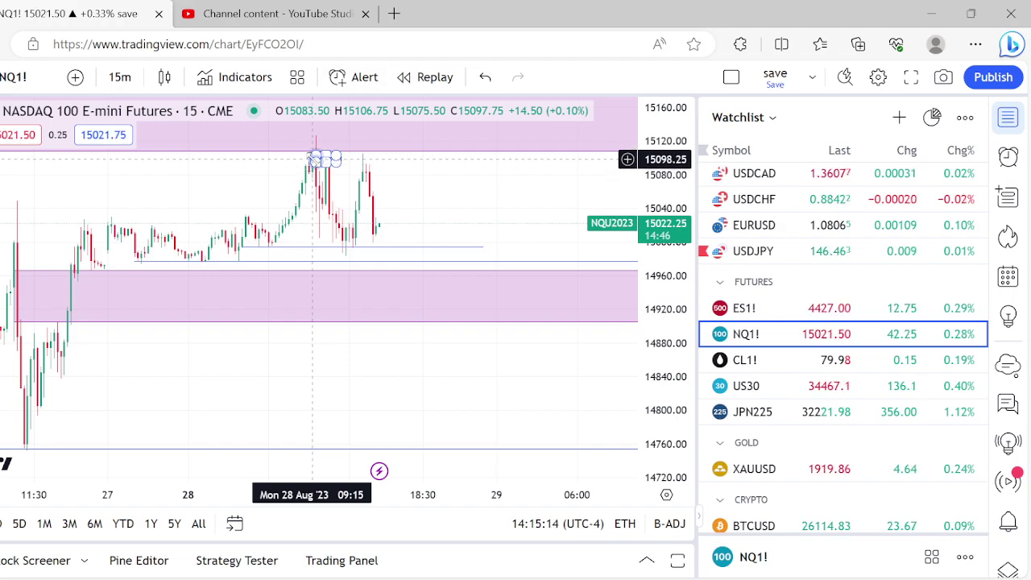
scroll(313, 158, down, 3)
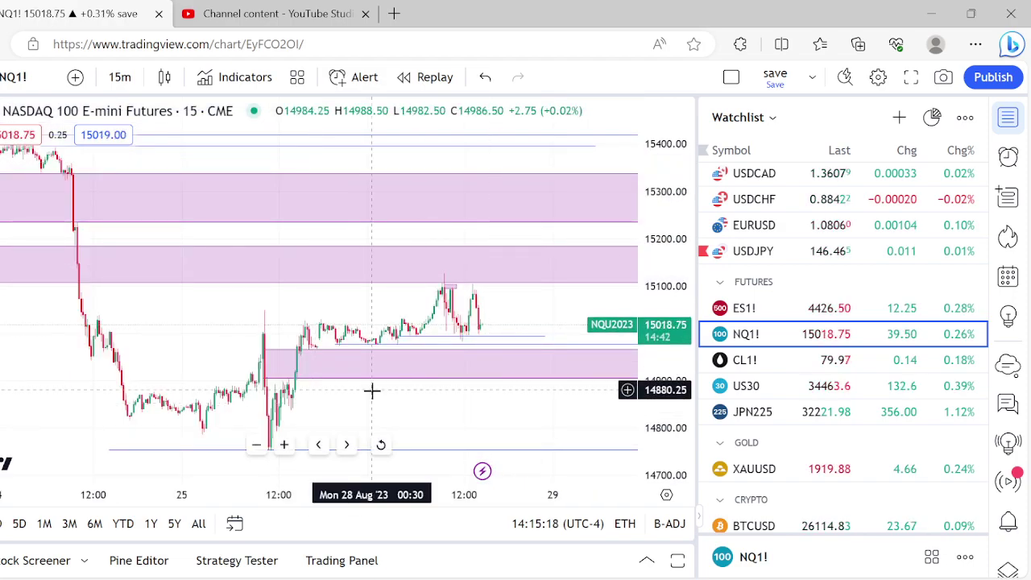
click(119, 77)
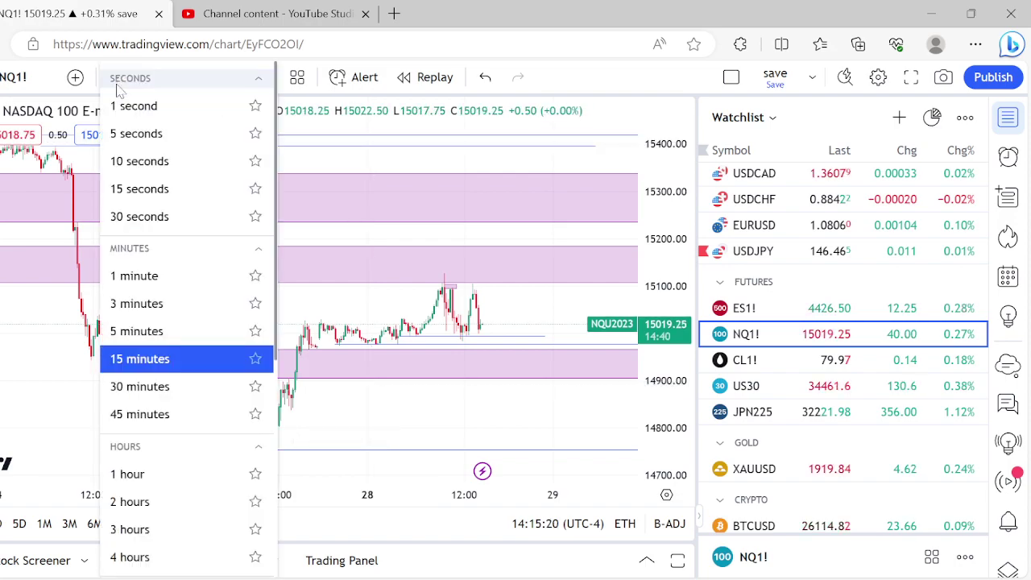
click(125, 555)
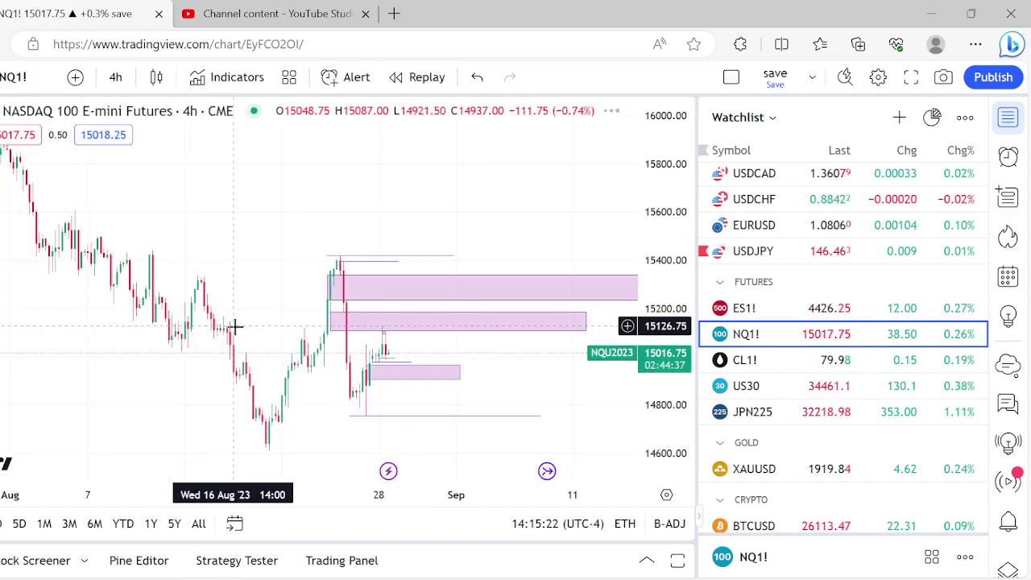
Check the middle pink supply zone on the NQ 4-hour chart, then bring up the timeframe list.
scroll(232, 327, up, 2)
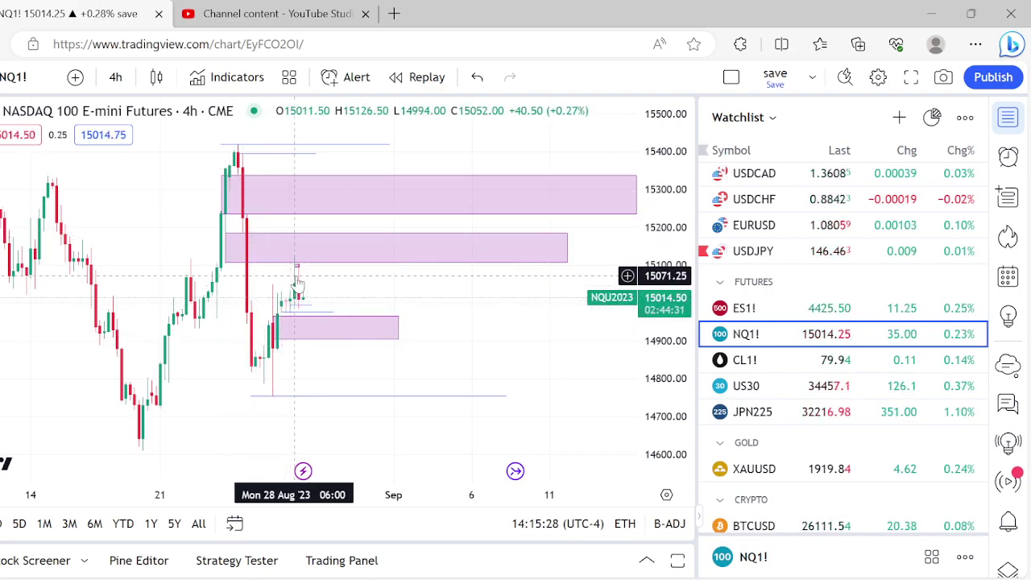
click(262, 240)
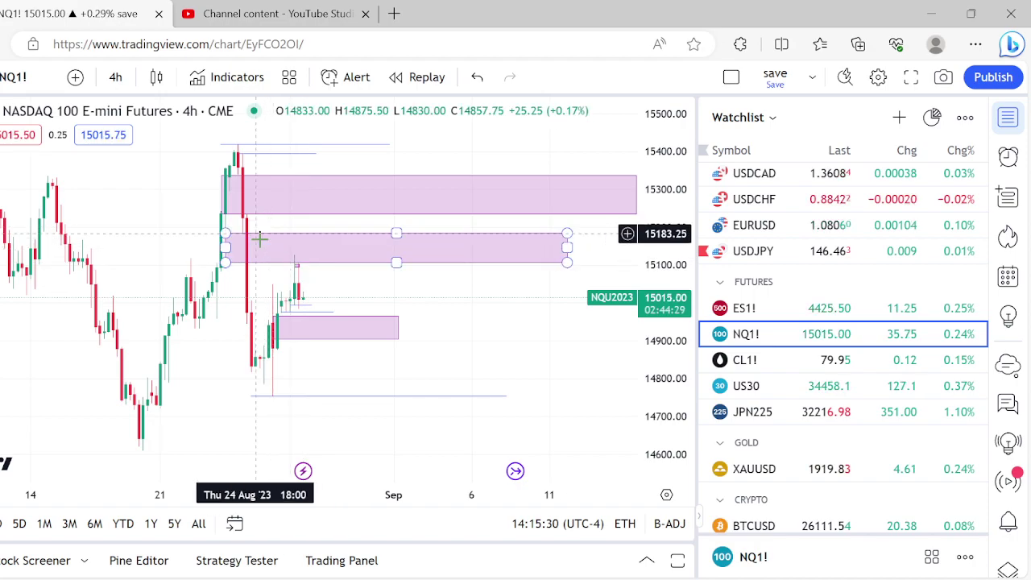
click(256, 363)
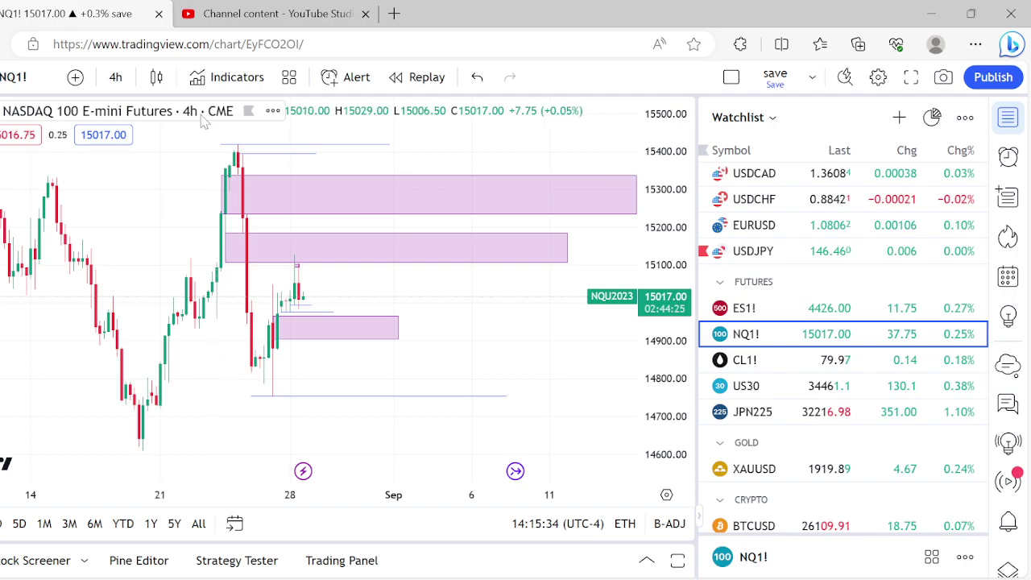
click(116, 76)
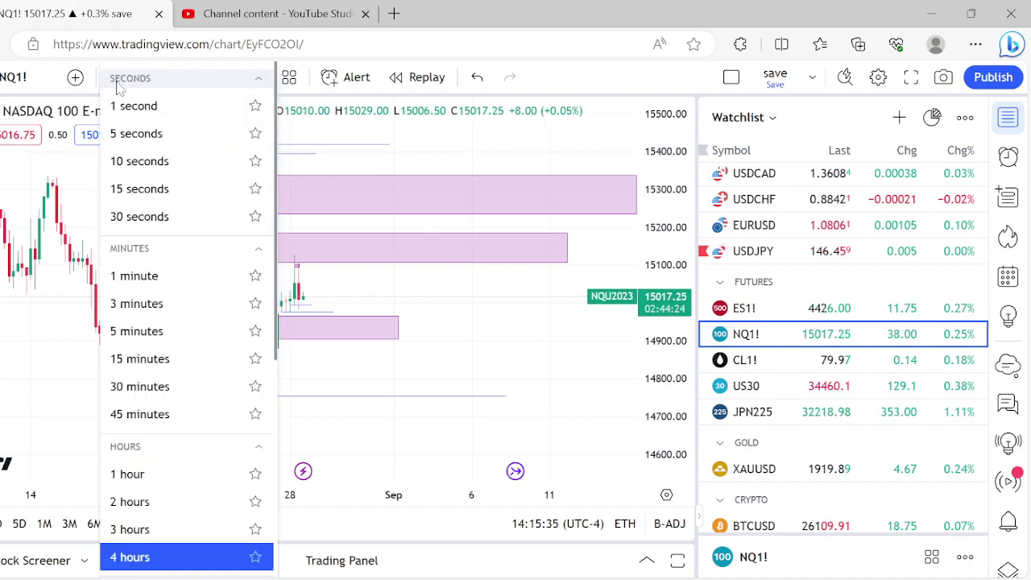
Put the NQ chart on 15-minute candles and pan back to show earlier bars.
click(140, 359)
drag(137, 363, 261, 254)
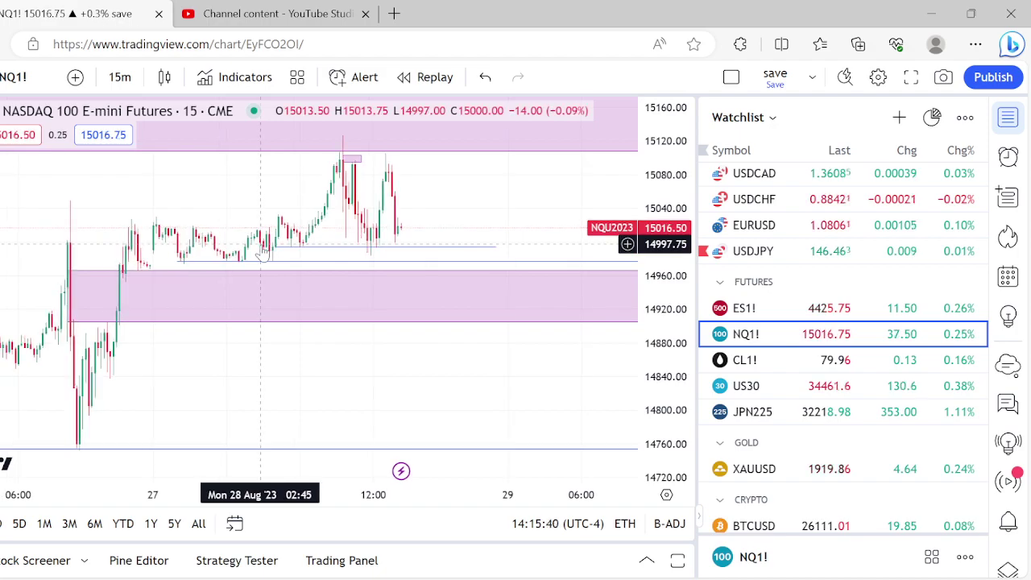
scroll(261, 250, up, 2)
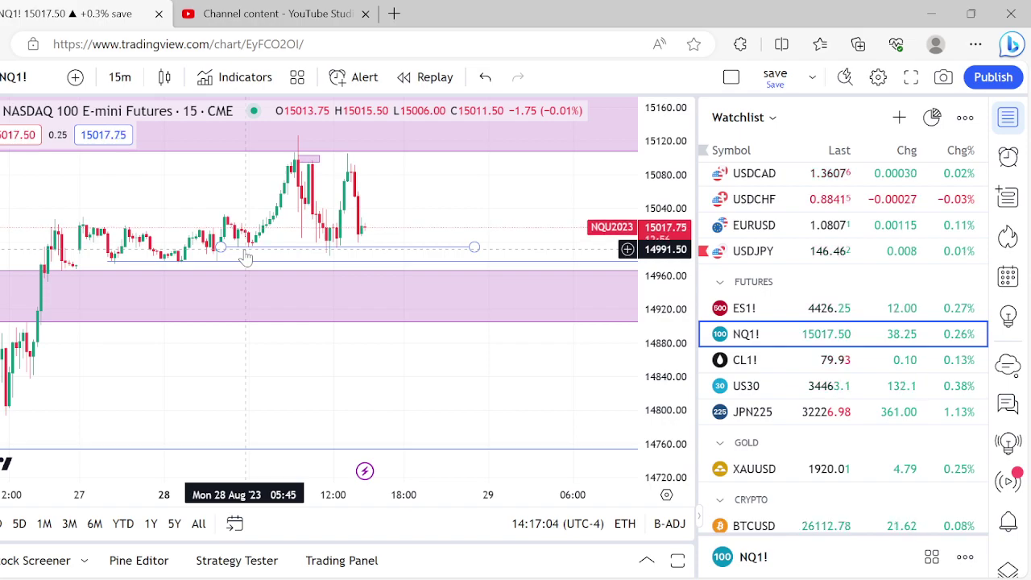
Change NQ to 1-minute candles and frame the 28 Aug 08:30–11:00 move.
click(119, 76)
click(142, 274)
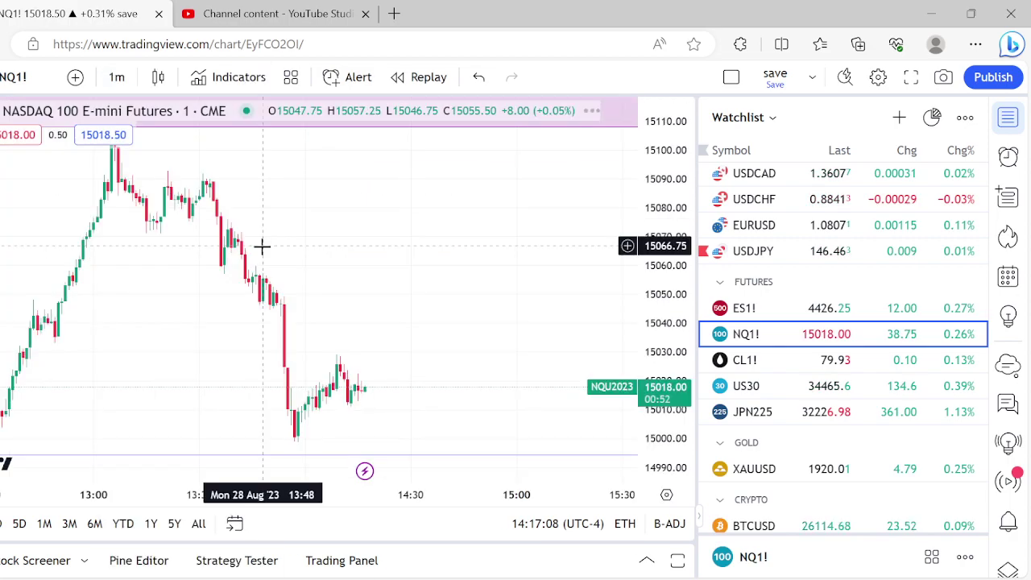
scroll(262, 246, left, 10)
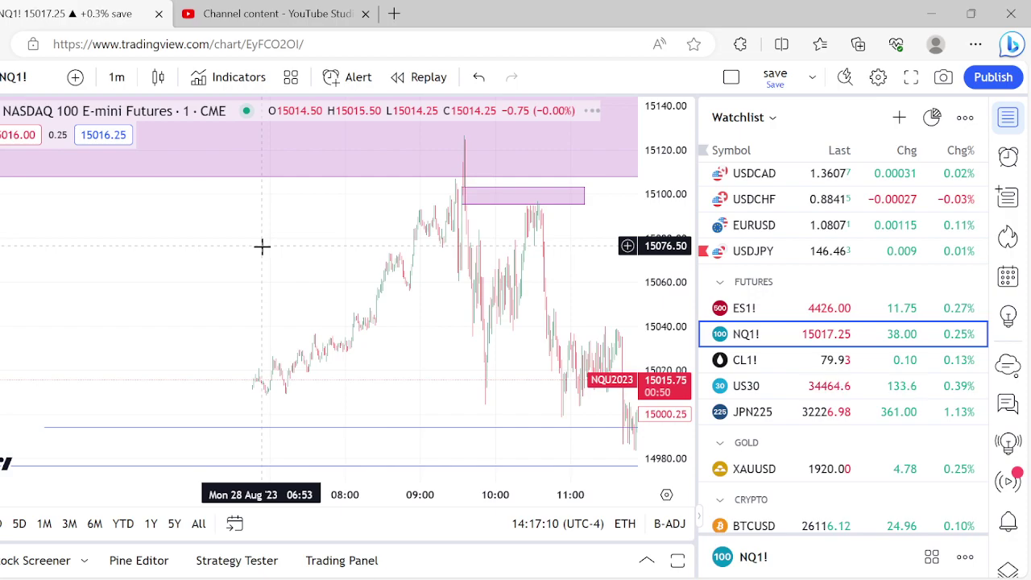
scroll(261, 245, left, 5)
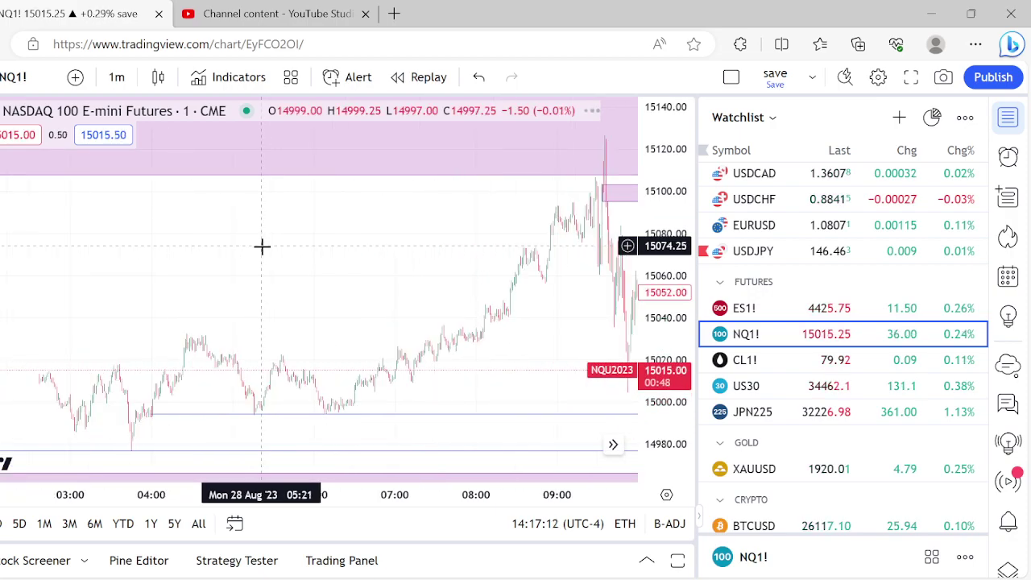
scroll(262, 245, right, 10)
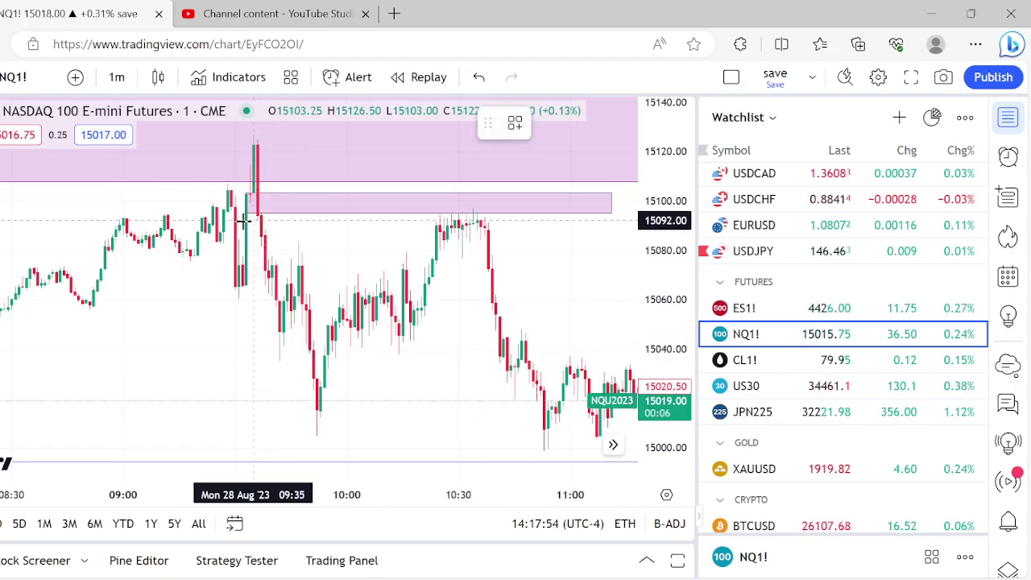
Draw two thin supply rectangles from 09:33 to about 11:00 at 15090 and 15080.
mouse_move(249, 218)
mouse_down()
mouse_move(392, 237)
mouse_move(577, 230)
mouse_up()
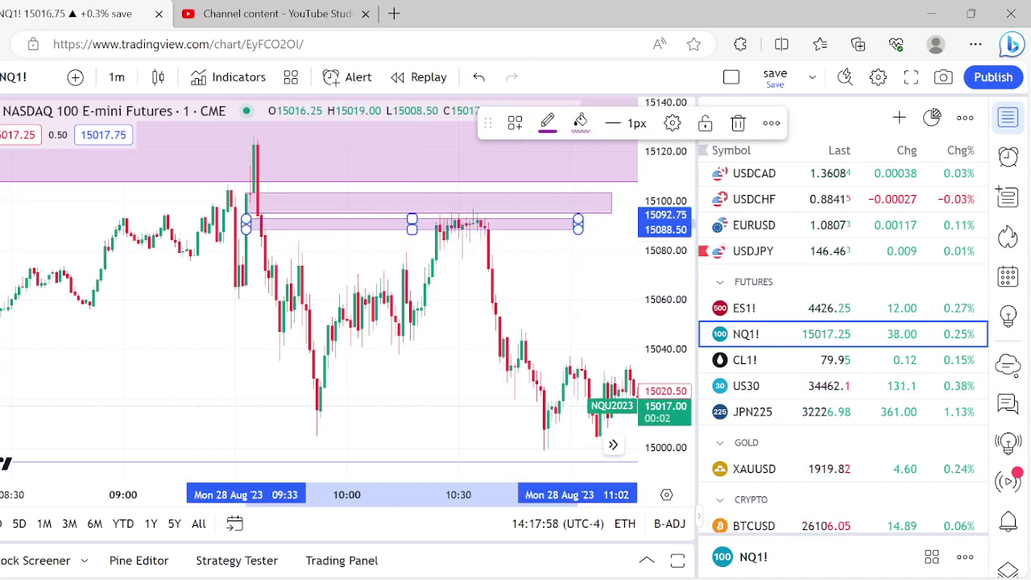
click(309, 255)
click(241, 246)
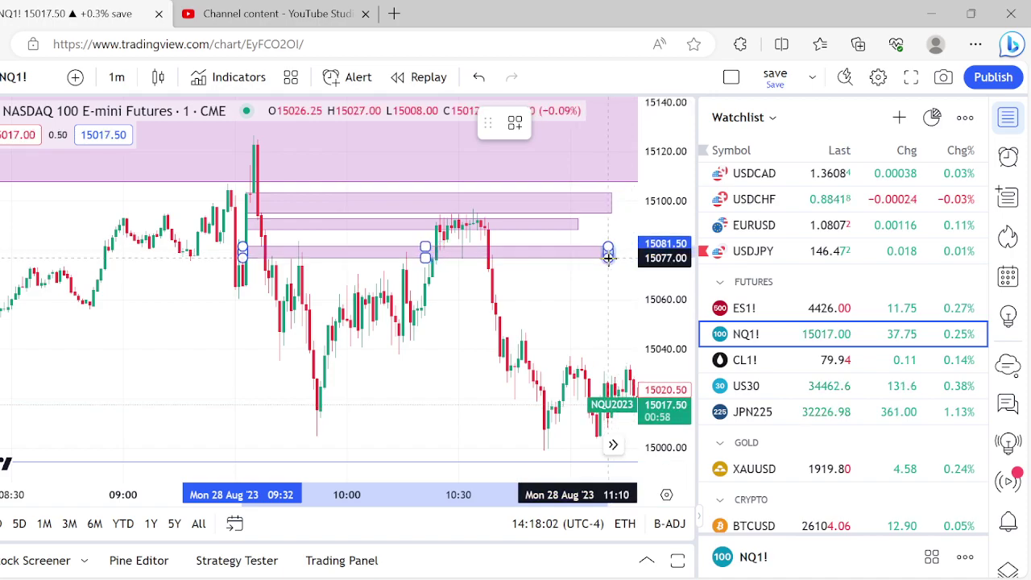
click(608, 261)
click(142, 295)
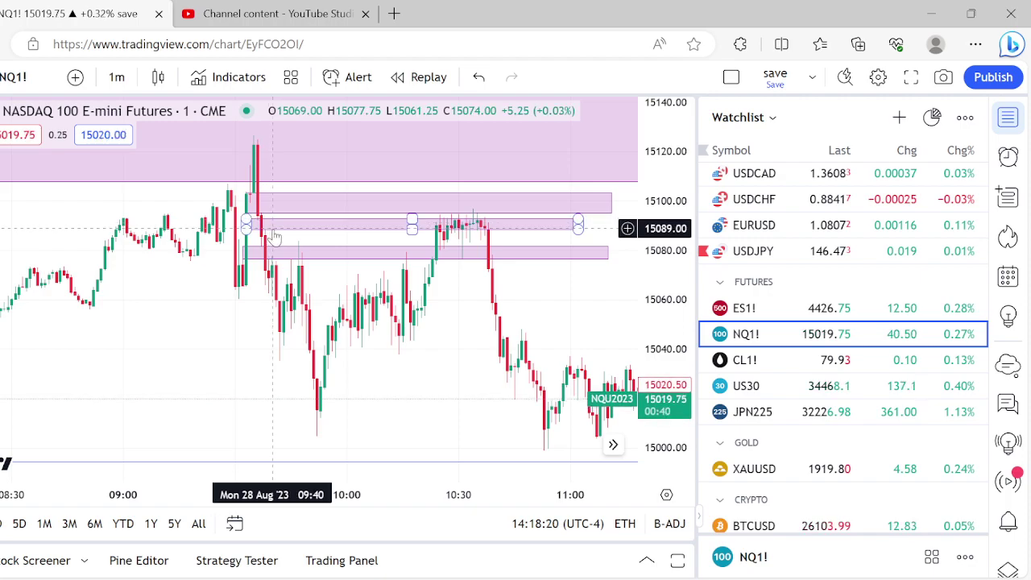
scroll(274, 235, down, 3)
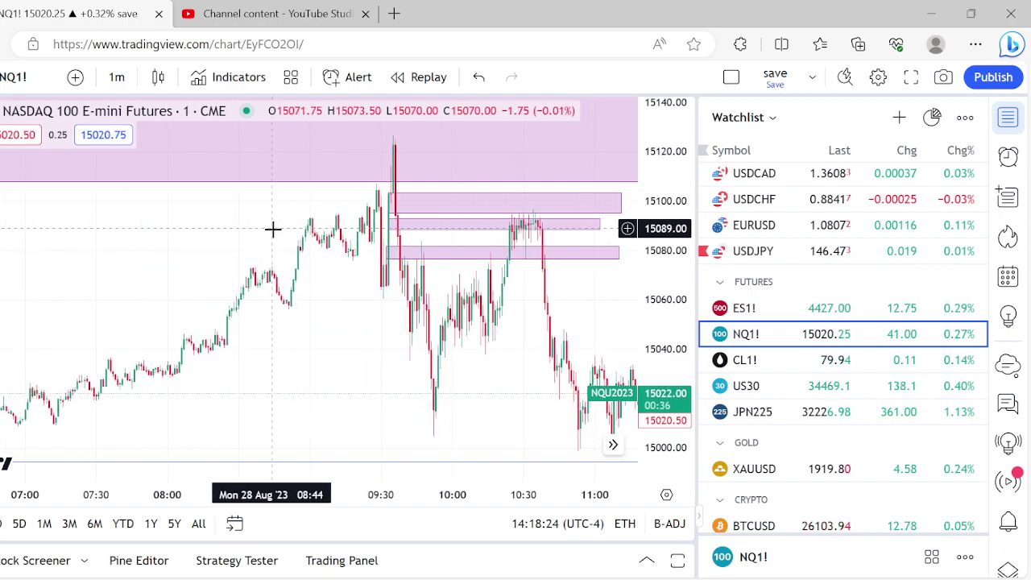
scroll(273, 230, down, 3)
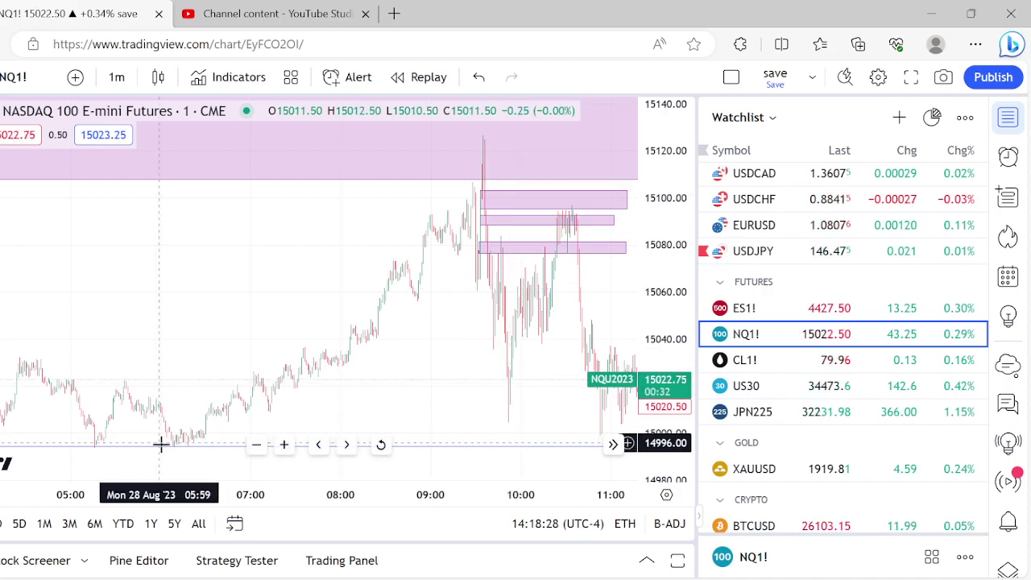
scroll(164, 453, up, 4)
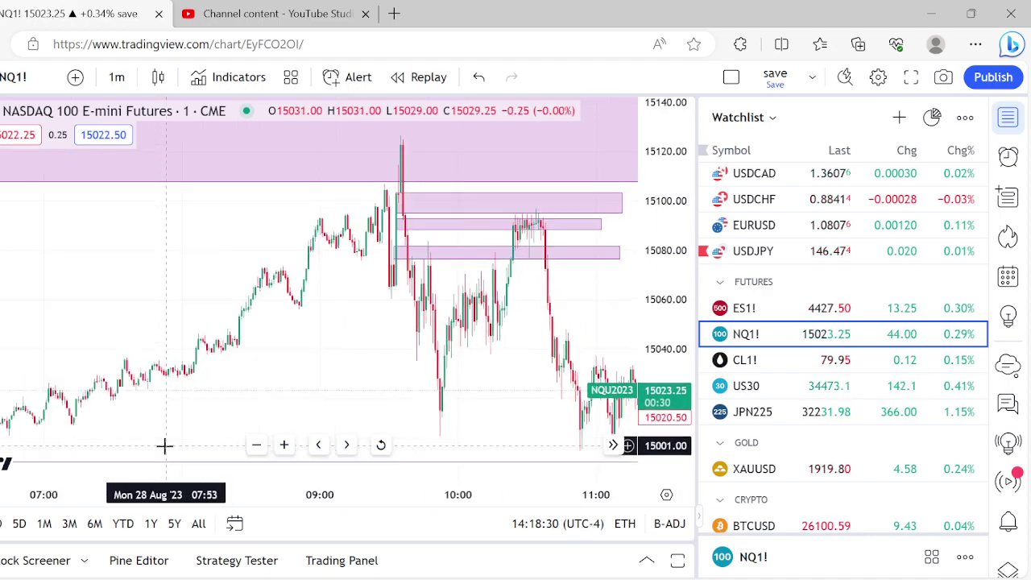
scroll(165, 443, down, 2)
scroll(165, 442, up, 2)
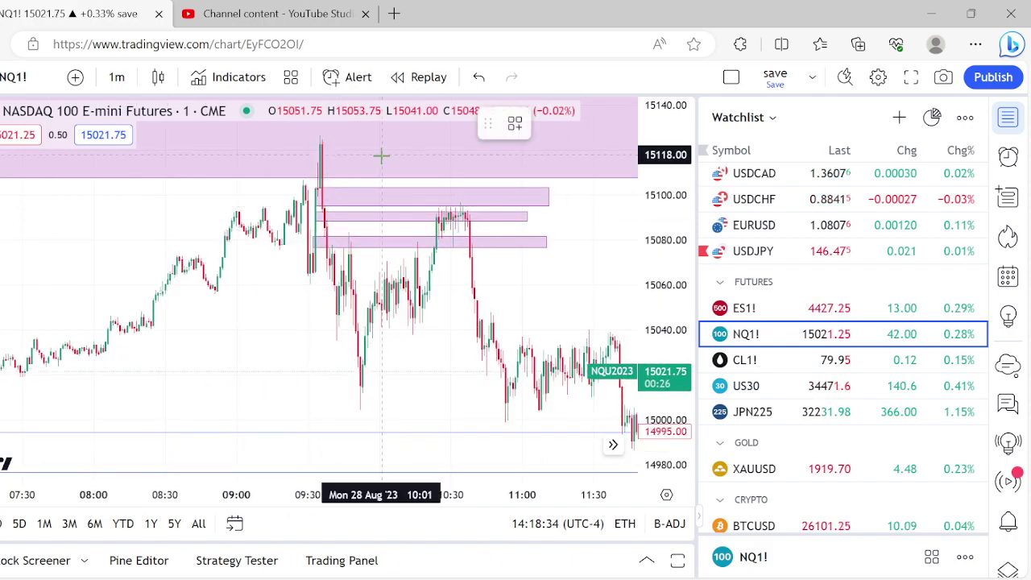
Draw a Fib retracement from the 15127 high to 15035.50, aligning 0.618 at 15092.25.
mouse_move(303, 135)
mouse_down()
mouse_move(401, 224)
mouse_move(435, 333)
mouse_move(420, 340)
mouse_up()
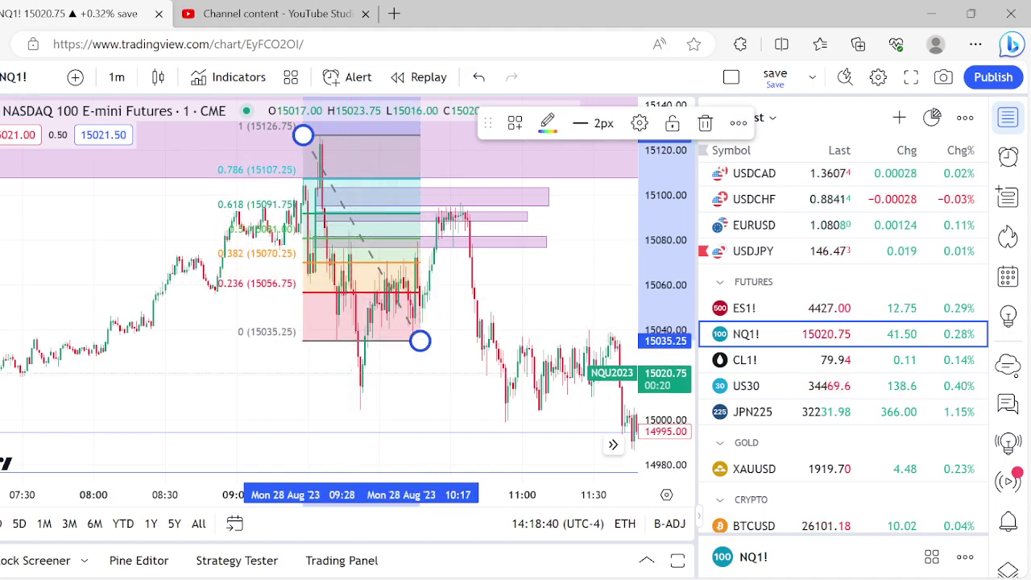
mouse_move(352, 245)
mouse_down()
mouse_move(383, 246)
mouse_move(356, 244)
mouse_up()
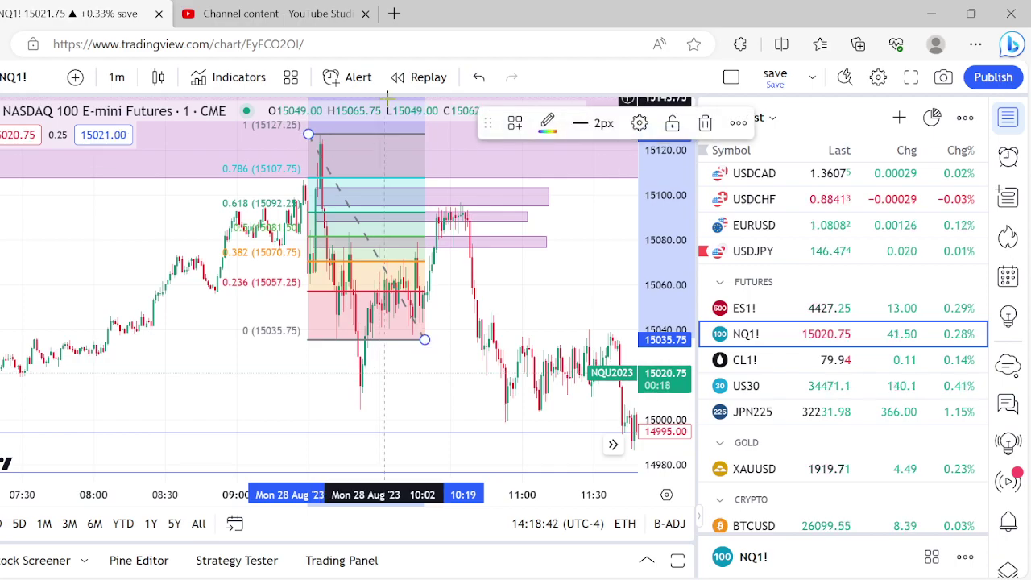
drag(378, 134, 370, 135)
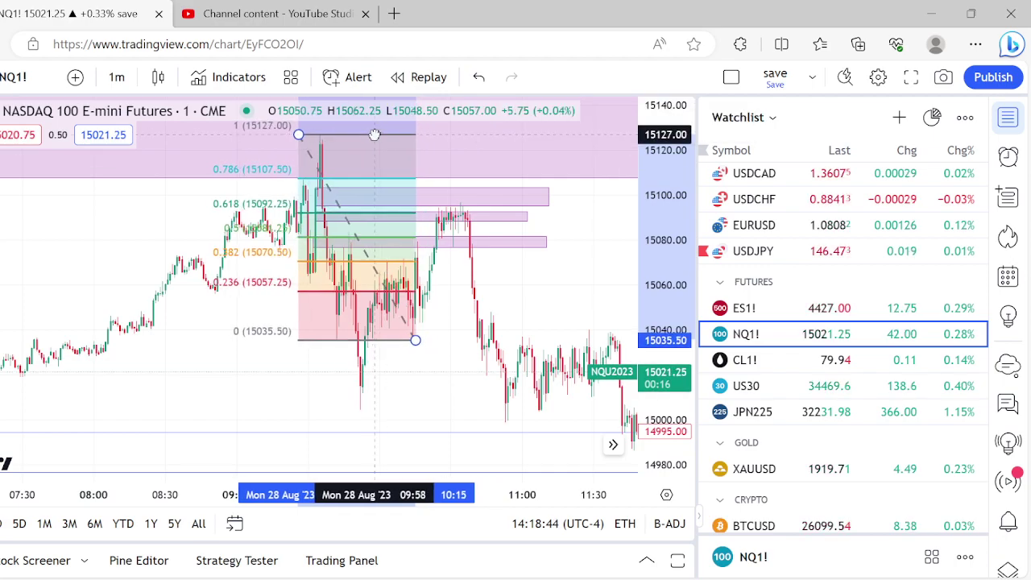